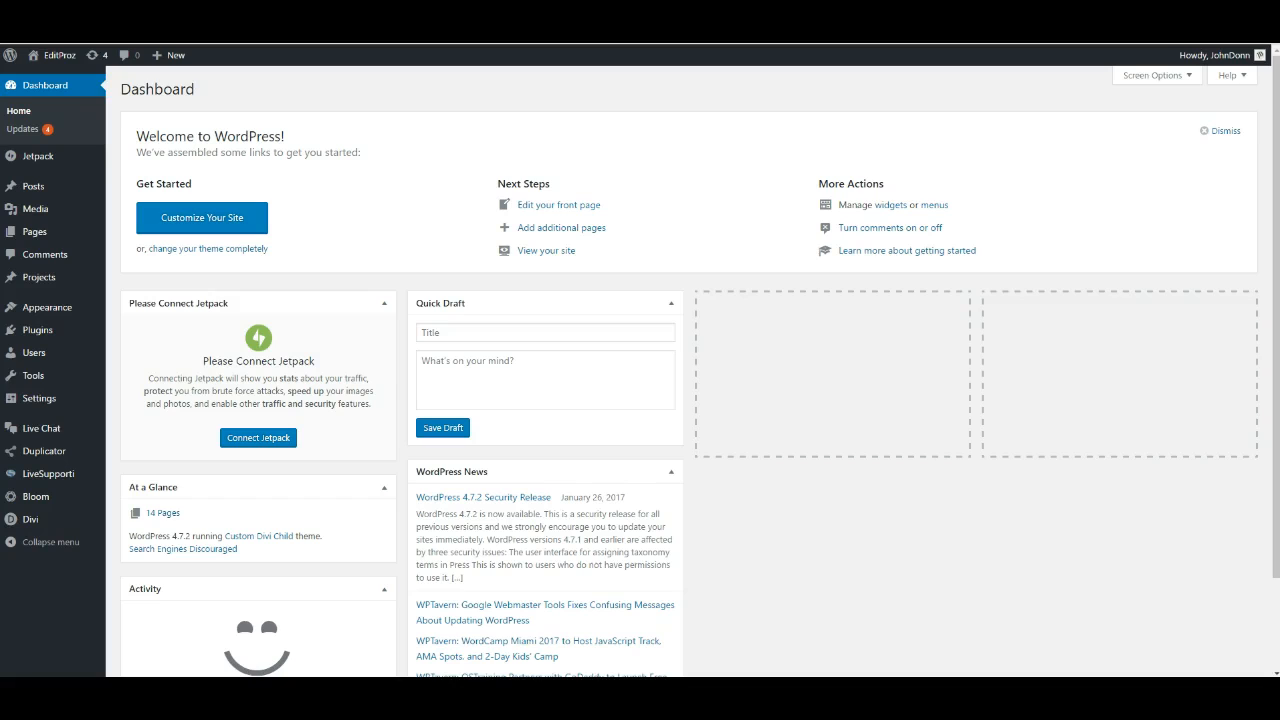
Step: Open the live EditProz homepage from the dashboard and enable the Visual Builder on it
mouse_move(55, 60)
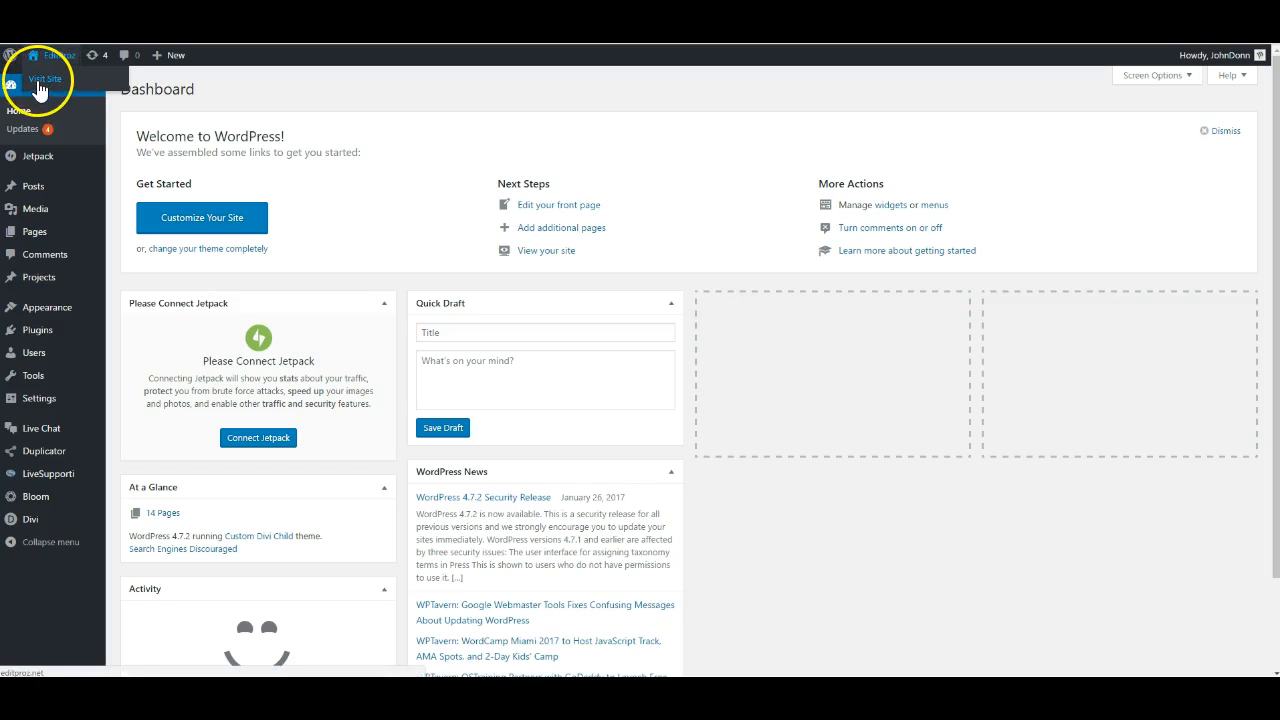
click(43, 84)
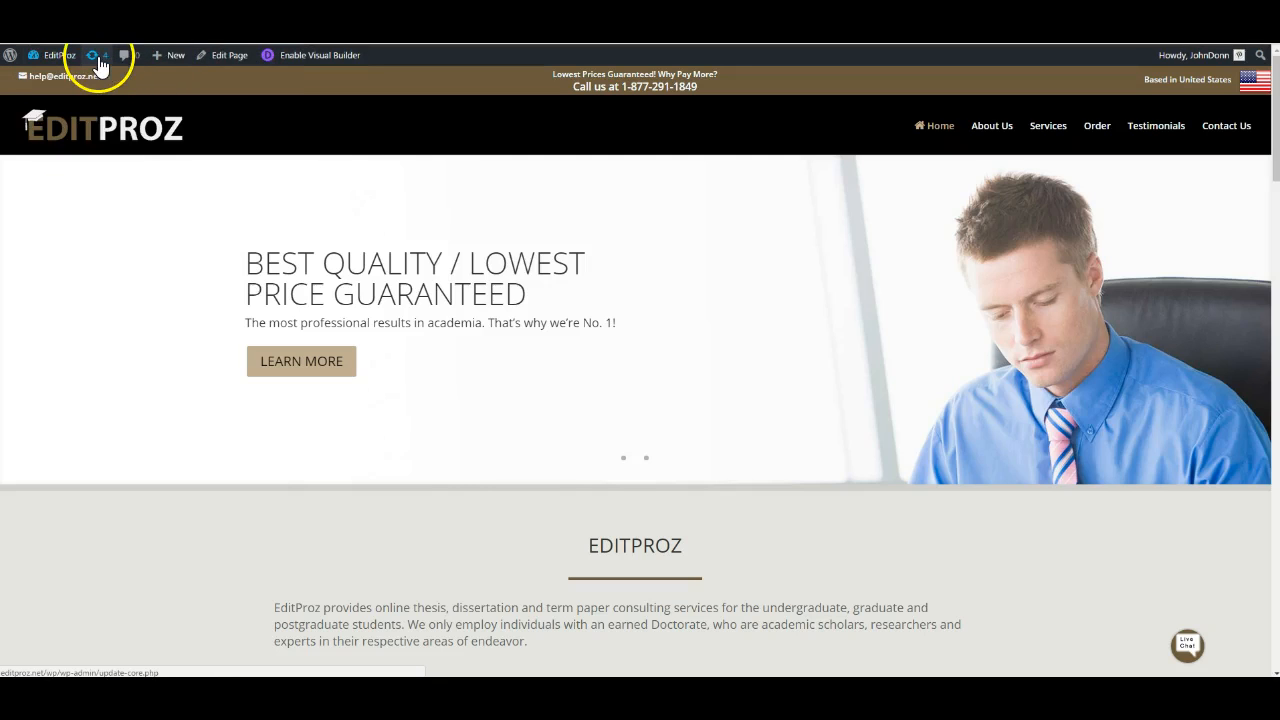
mouse_move(165, 62)
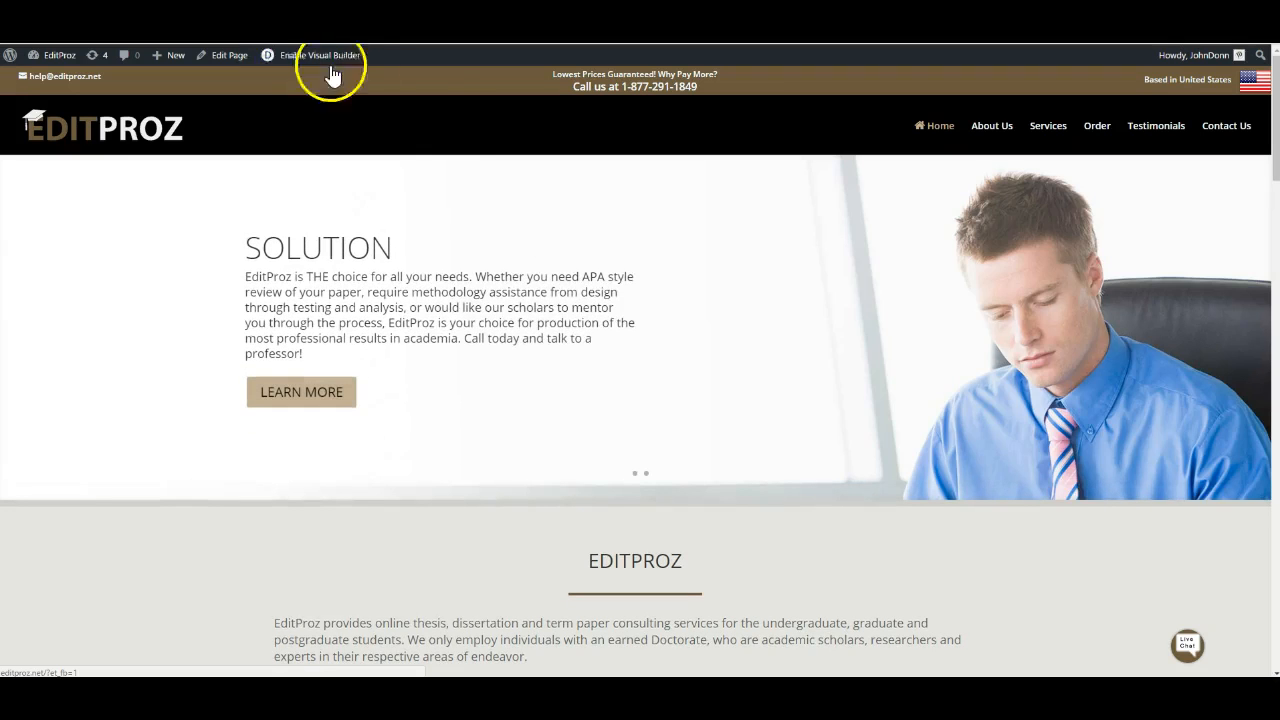
scroll(590, 240, down, 2)
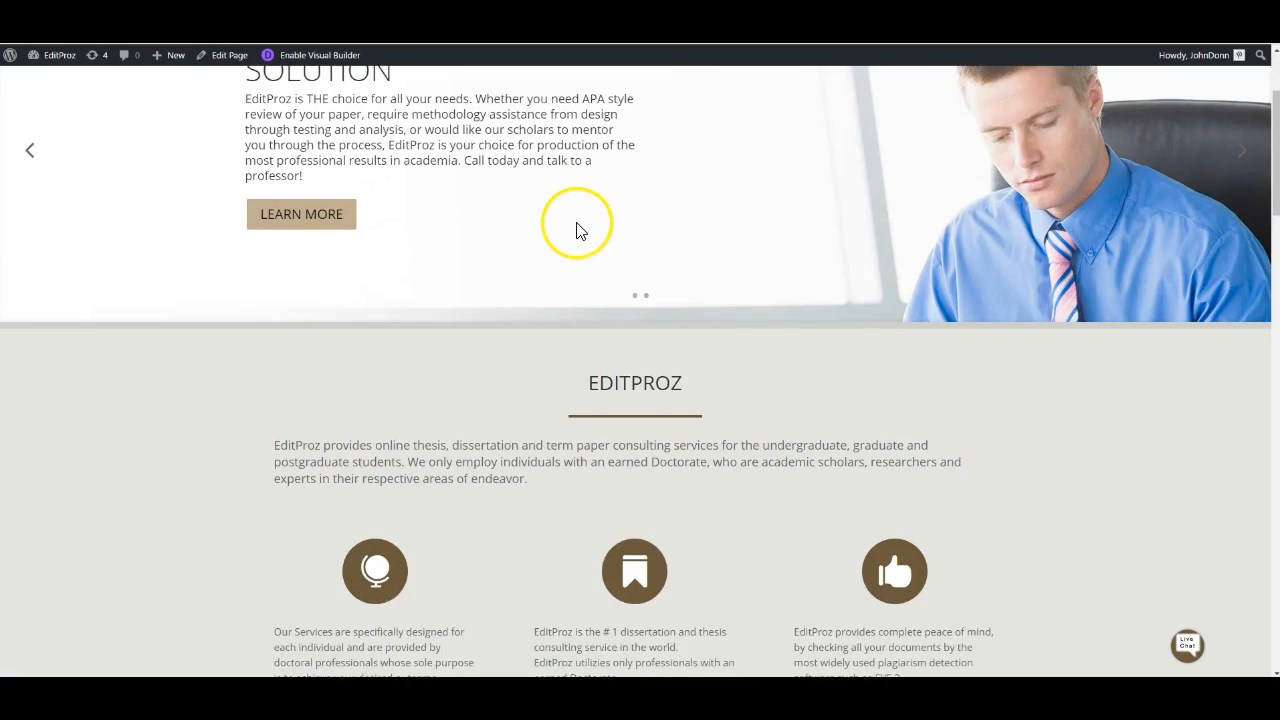
scroll(585, 235, down, 2)
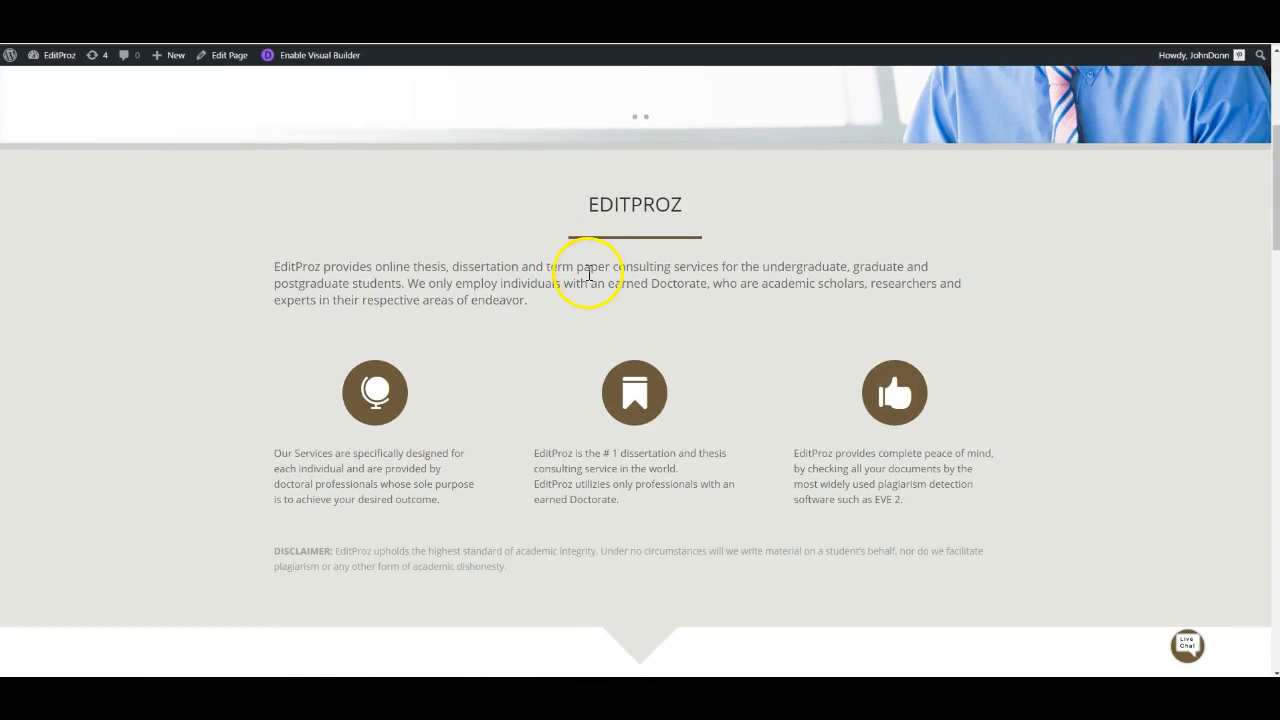
scroll(570, 285, down, 1)
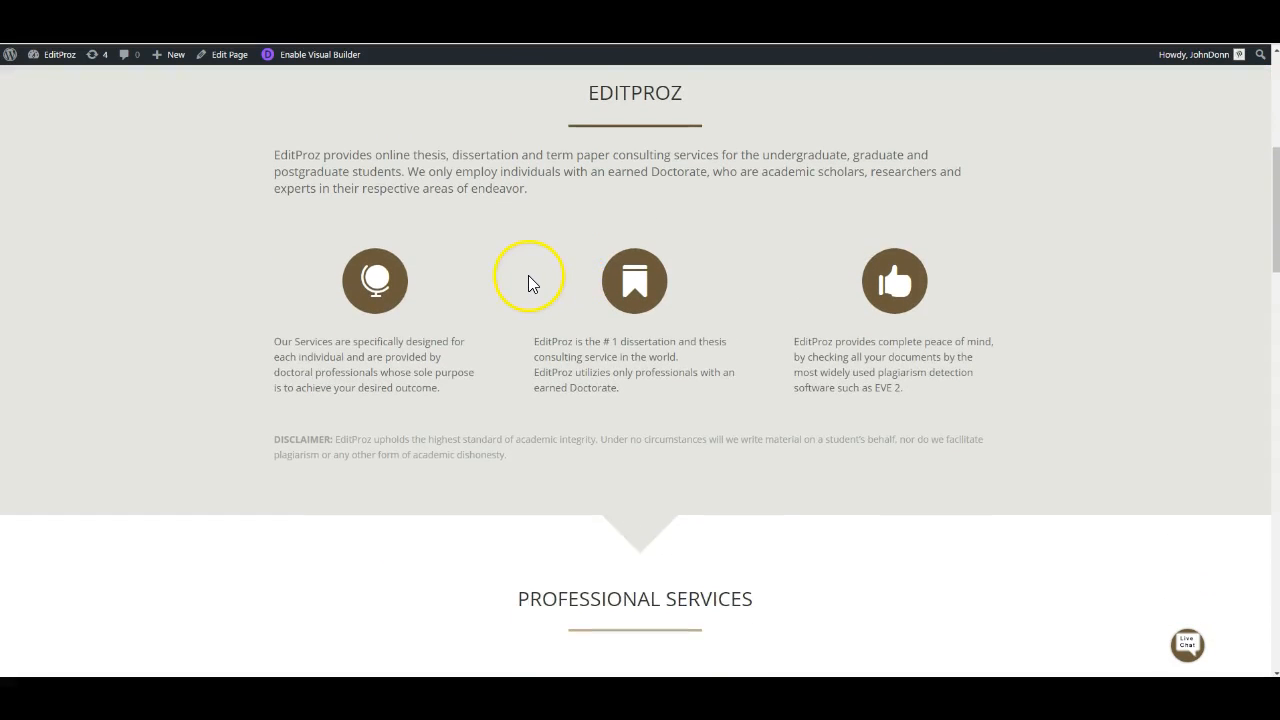
scroll(528, 282, down, 2)
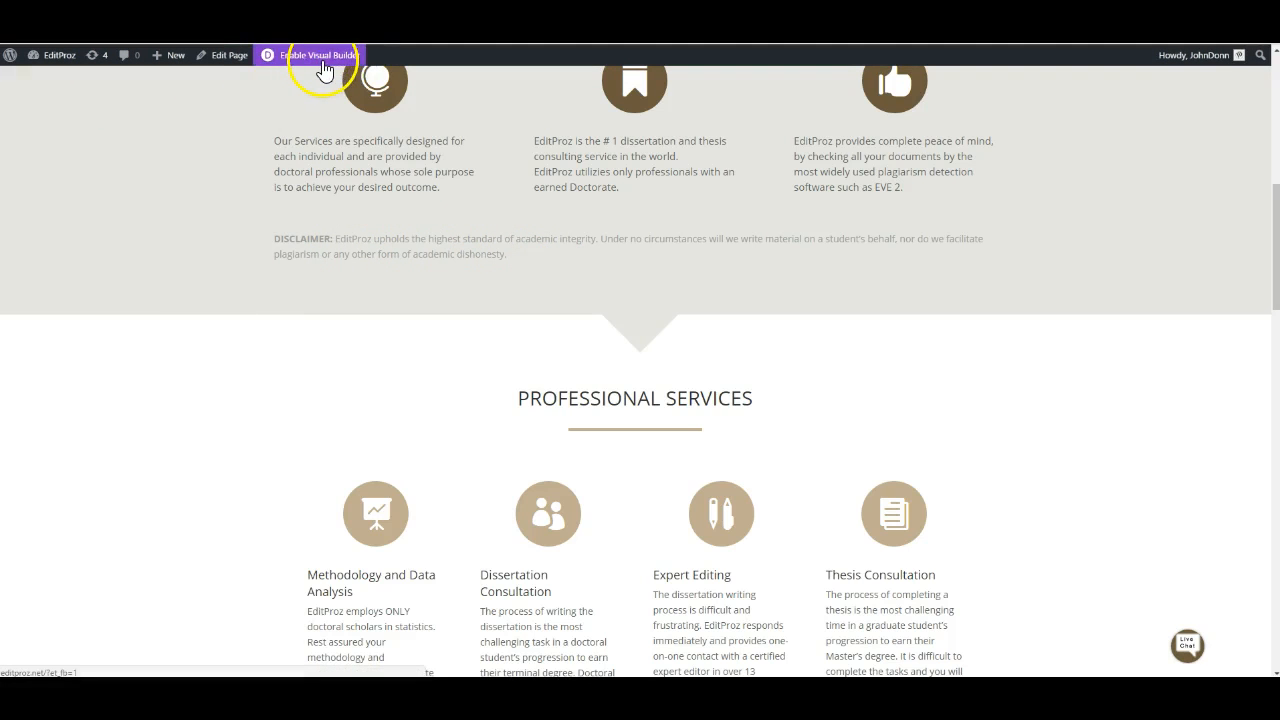
click(322, 61)
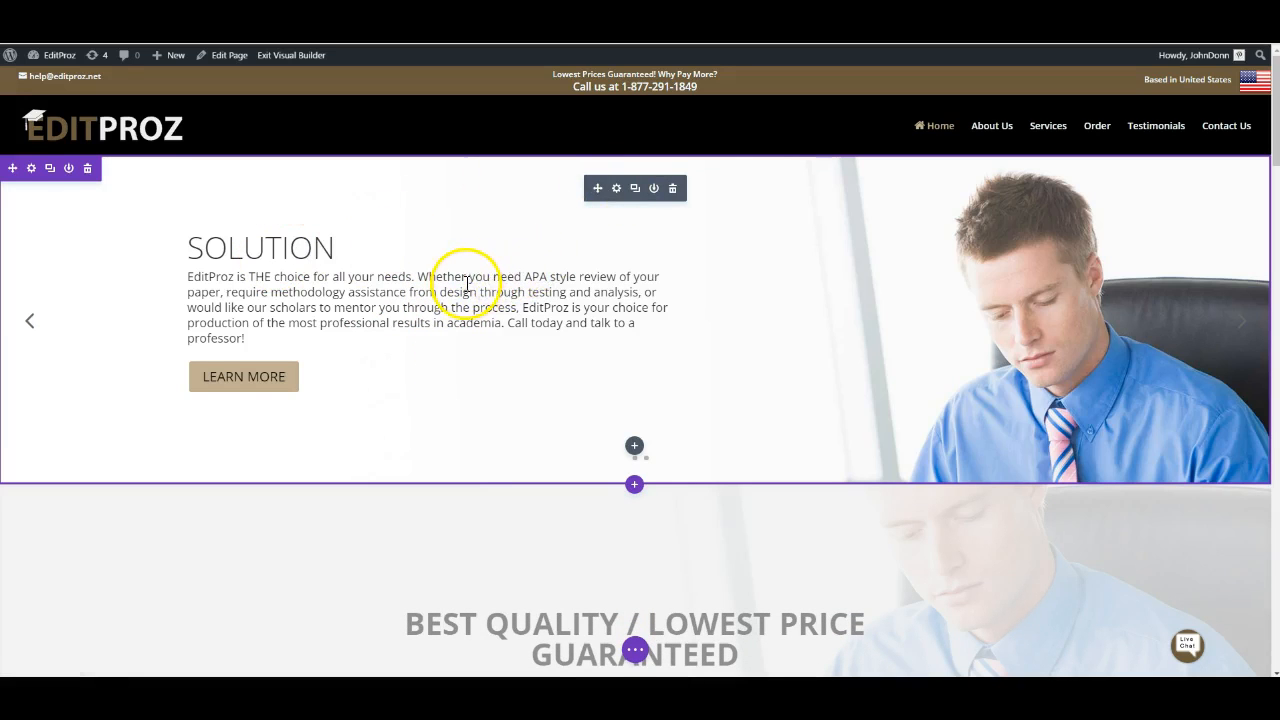
Step: Examine the section, row and module controls around the EDITPROZ heading, divider and three icon blurbs
scroll(466, 285, down, 2)
scroll(466, 282, down, 4)
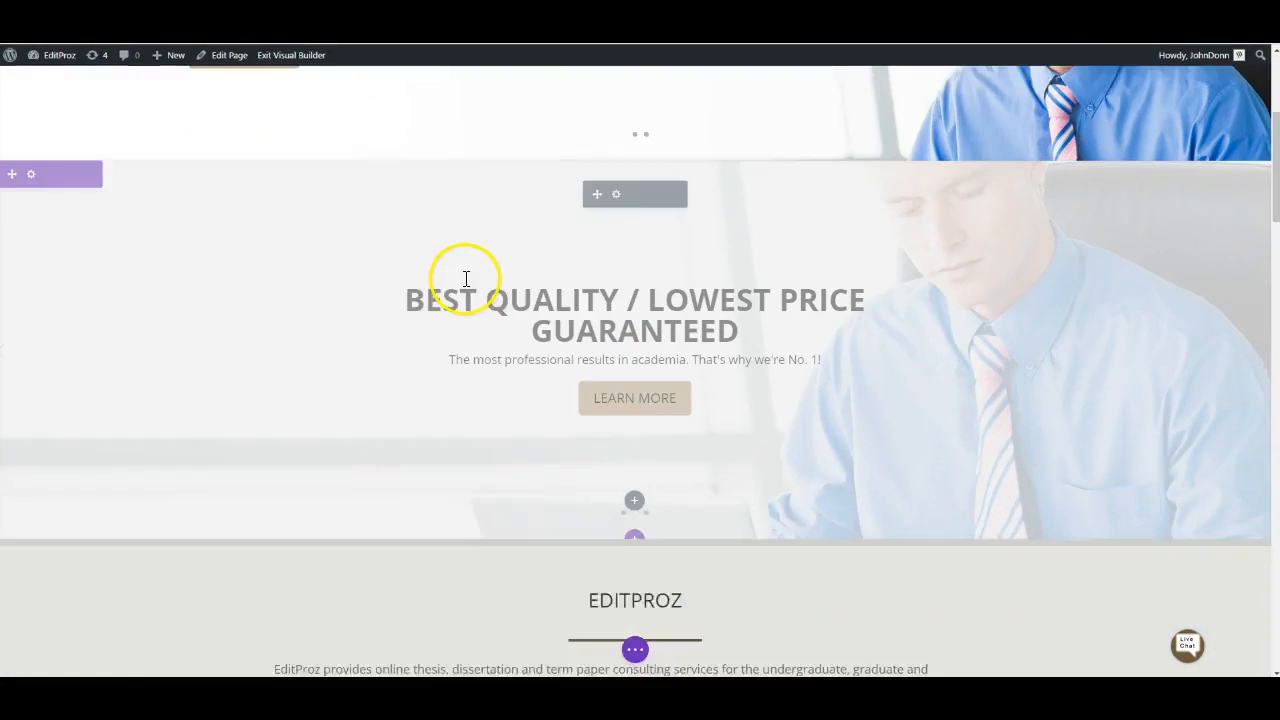
scroll(466, 276, down, 4)
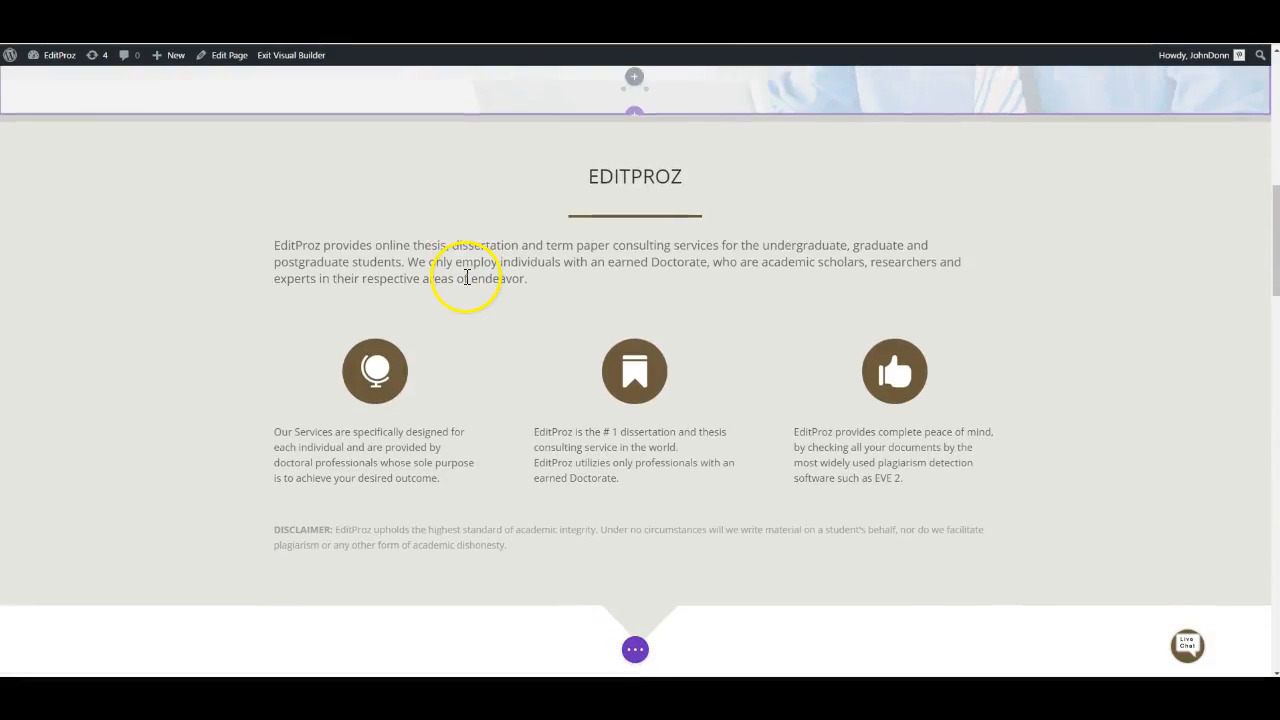
scroll(466, 272, up, 2)
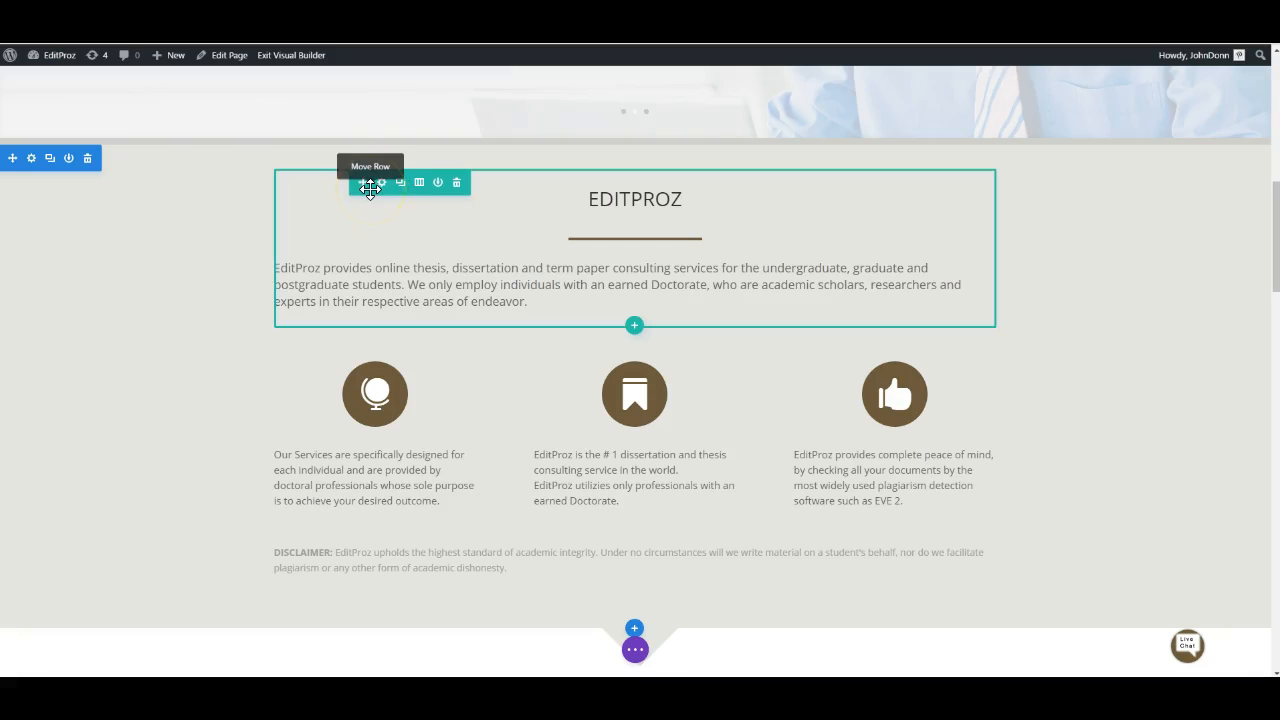
mouse_move(370, 188)
mouse_down()
mouse_move(366, 257)
mouse_move(371, 194)
mouse_up()
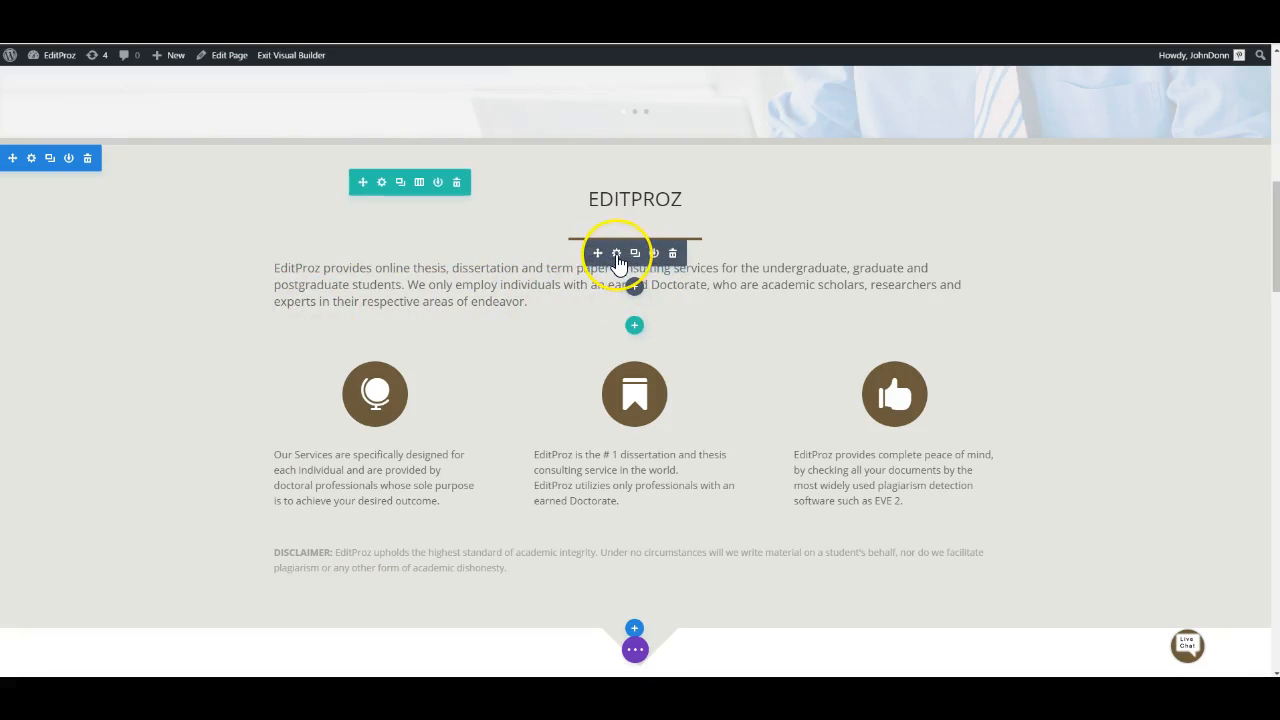
drag(618, 262, 667, 240)
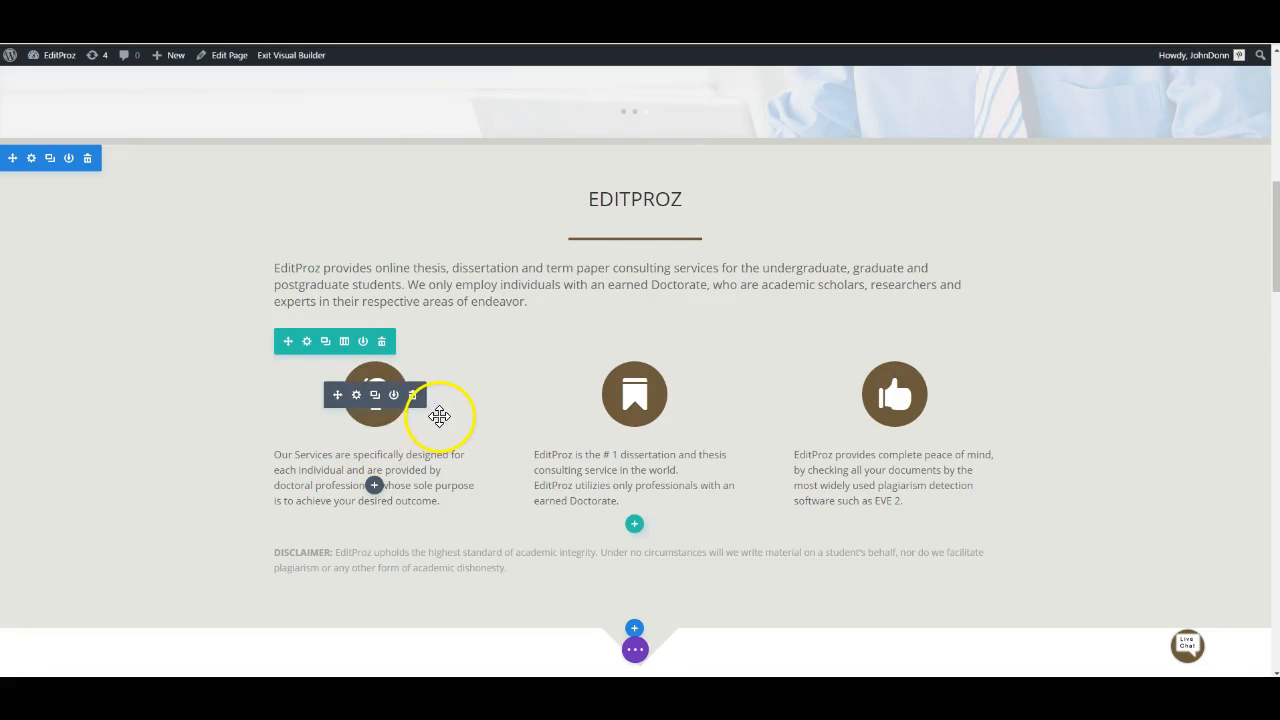
scroll(443, 415, down, 1)
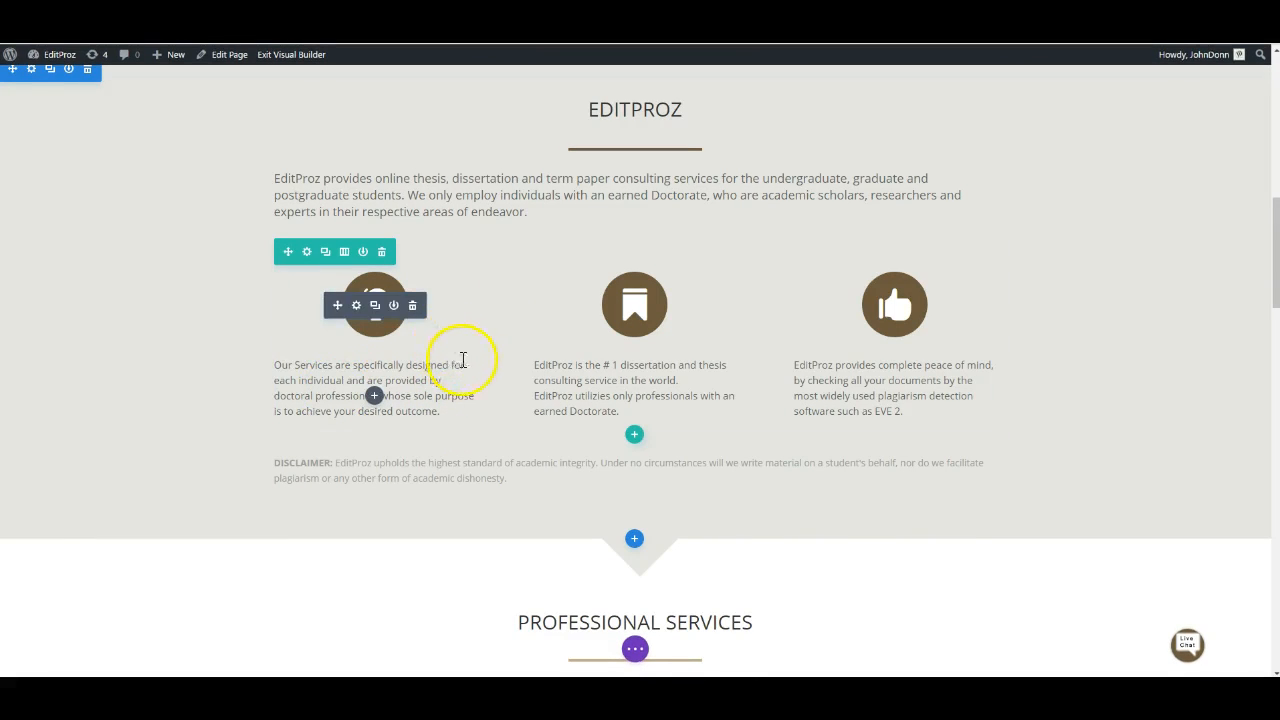
Step: Delete the ending of the word "plagiarism" in the disclaimer text and retype it inline
click(501, 479)
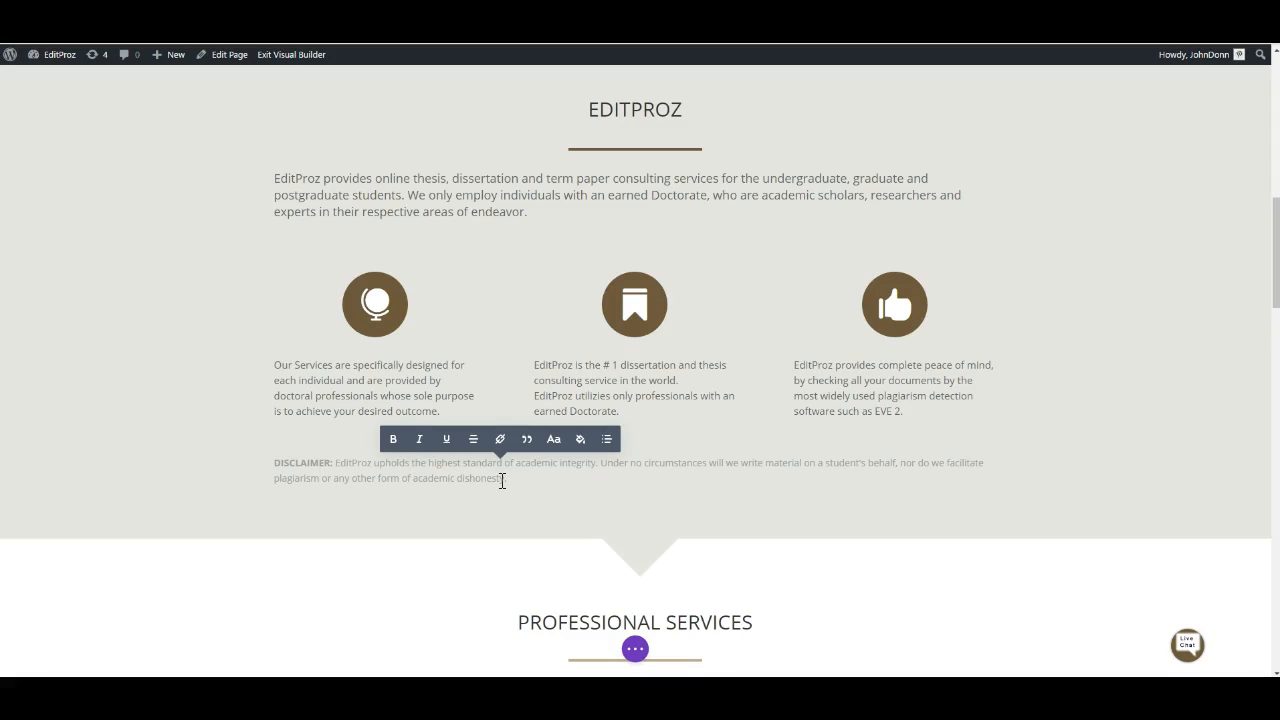
key(BackSpace)
key(BackSpace)
key(BackSpace)
key(BackSpace)
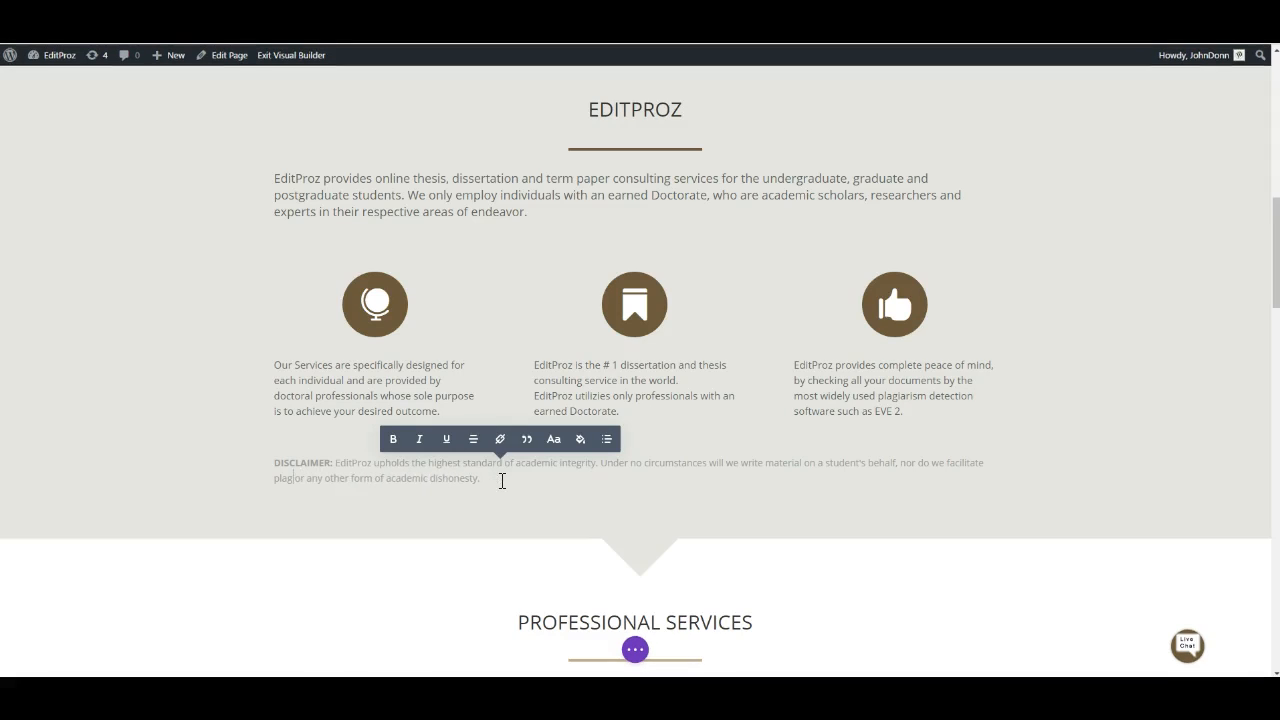
text(iarism)
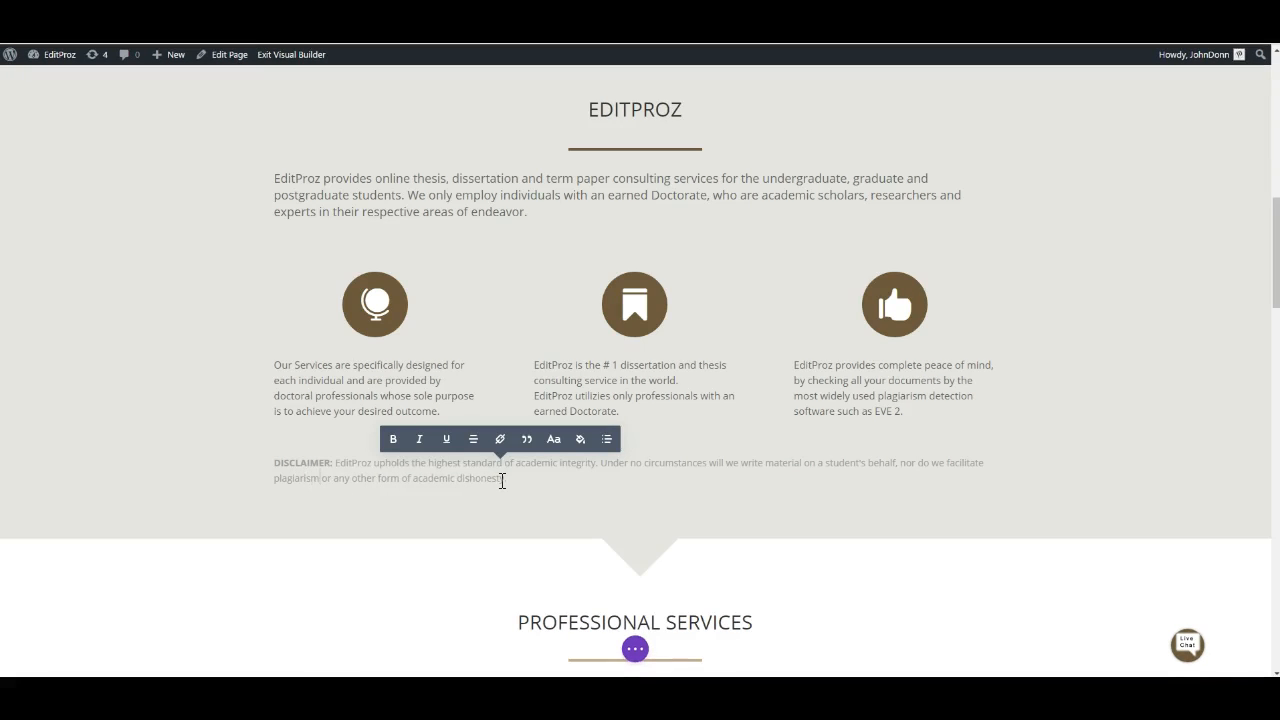
click(370, 479)
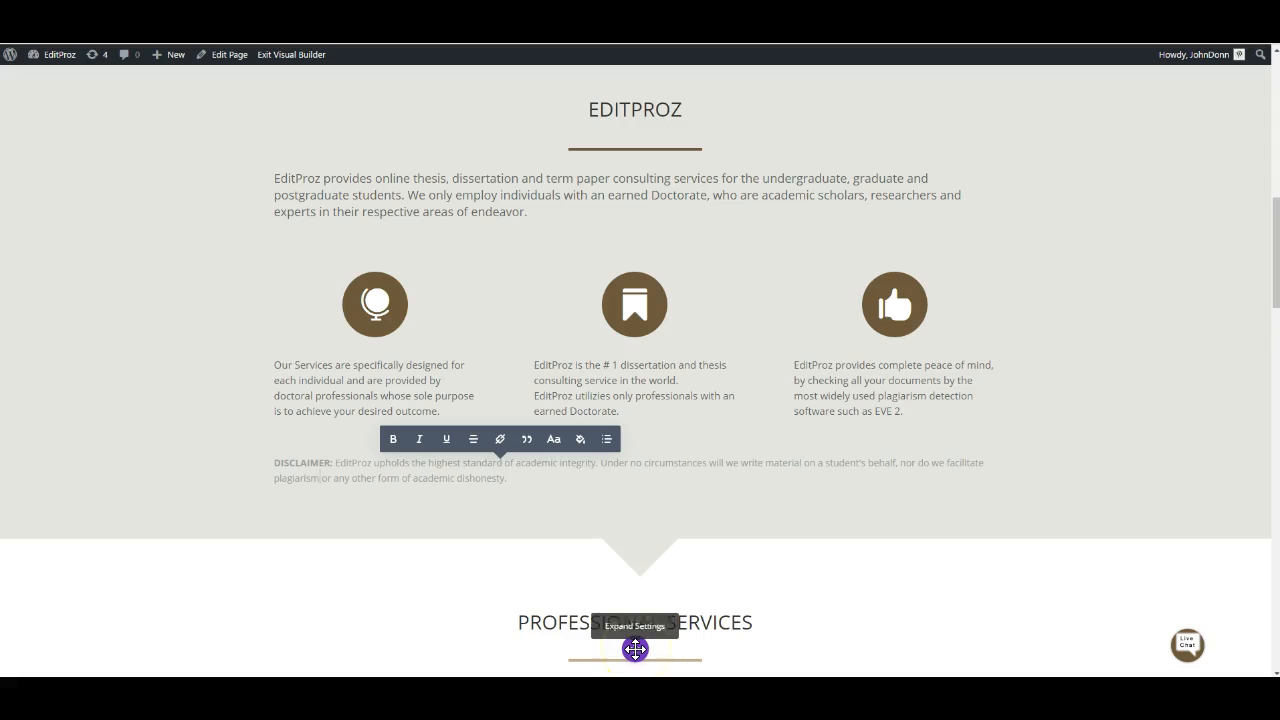
Step: Save the homepage from the builder's page settings and exit the Visual Builder
click(635, 649)
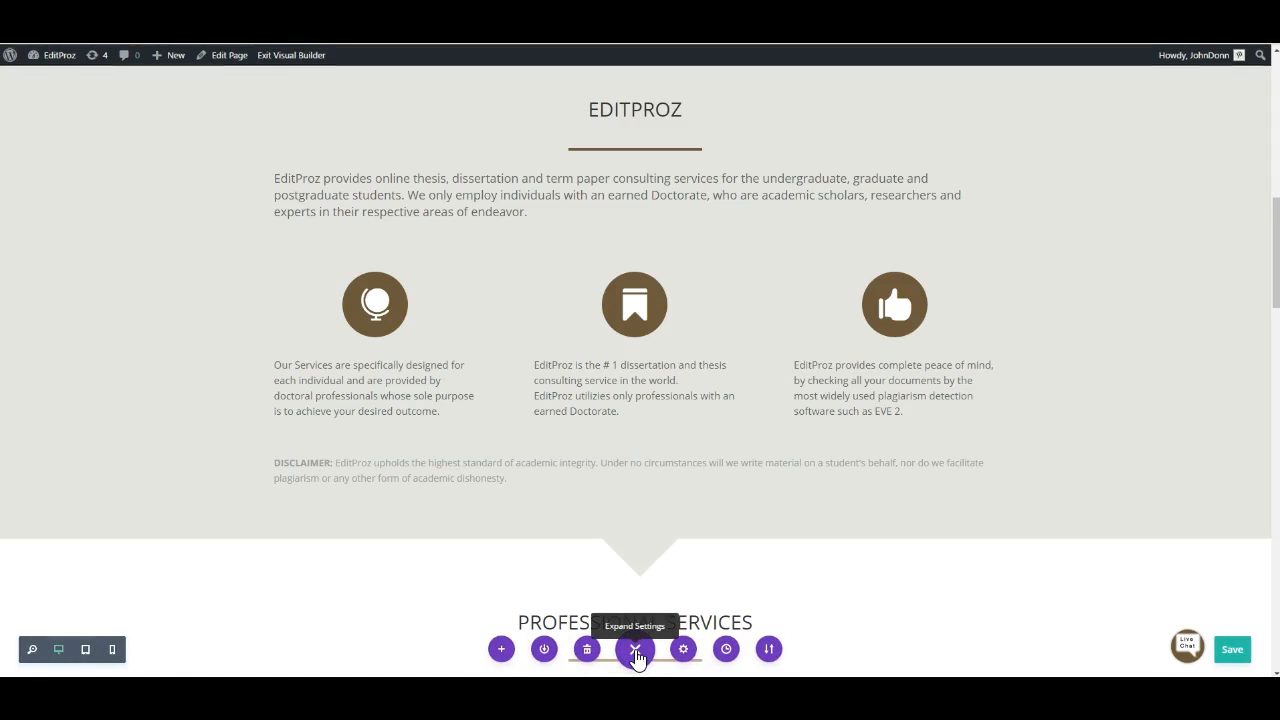
click(637, 653)
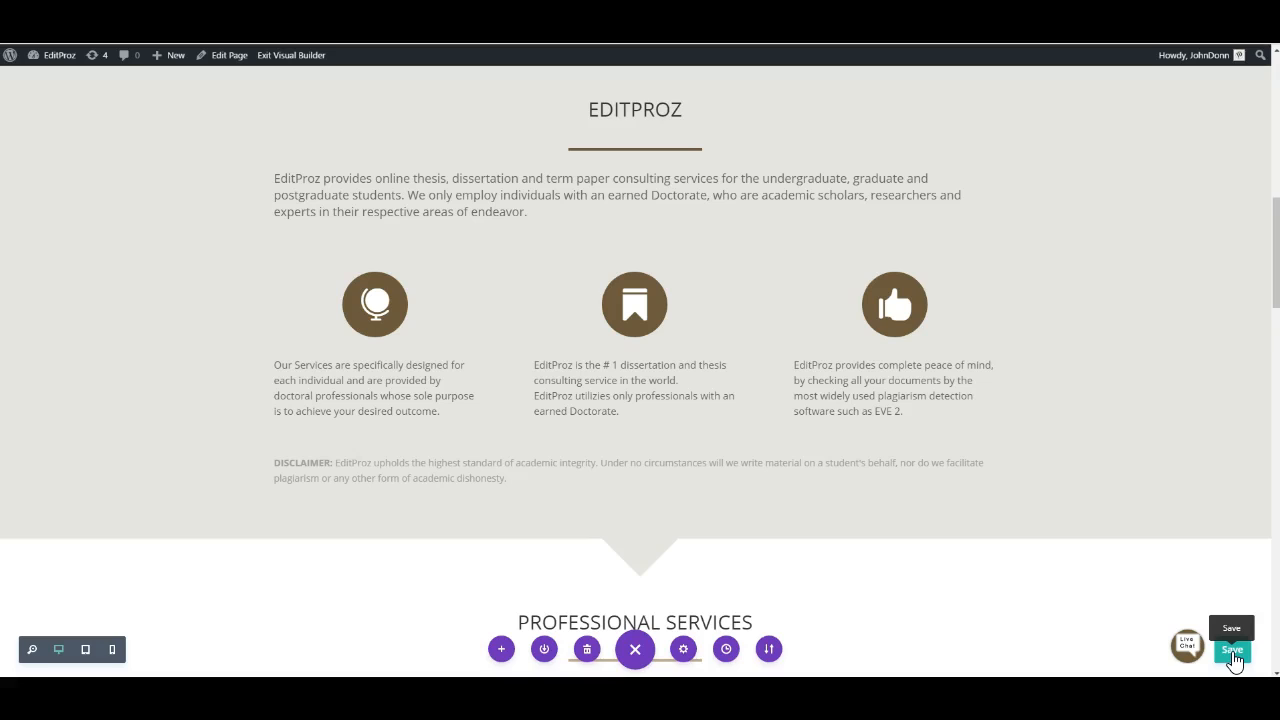
click(1233, 652)
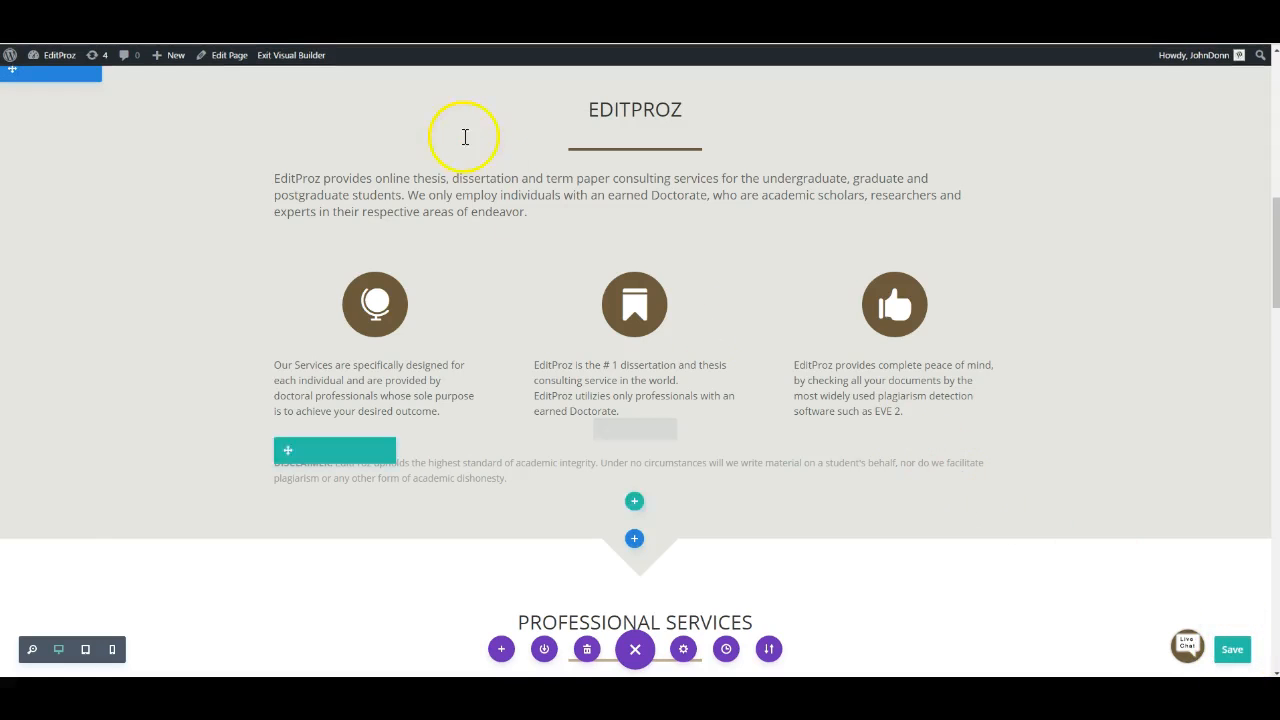
click(290, 58)
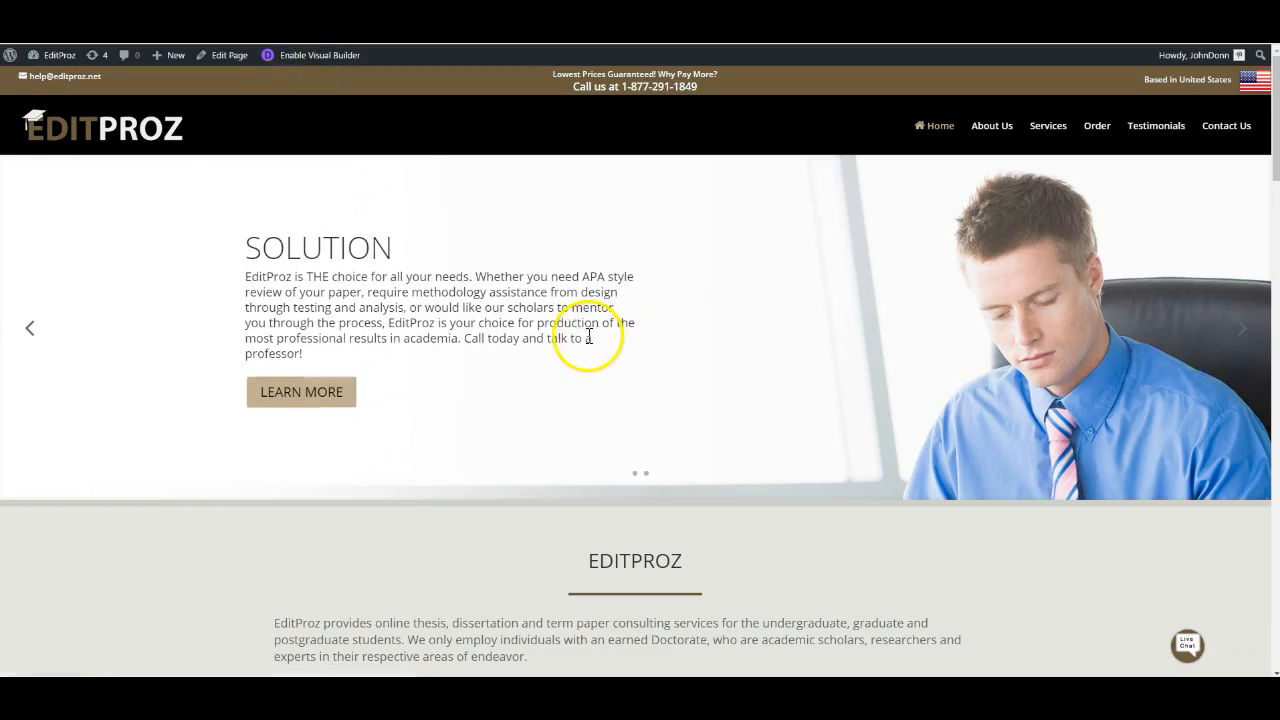
Step: Review the saved homepage and re-enable the Visual Builder on it
scroll(616, 391, down, 3)
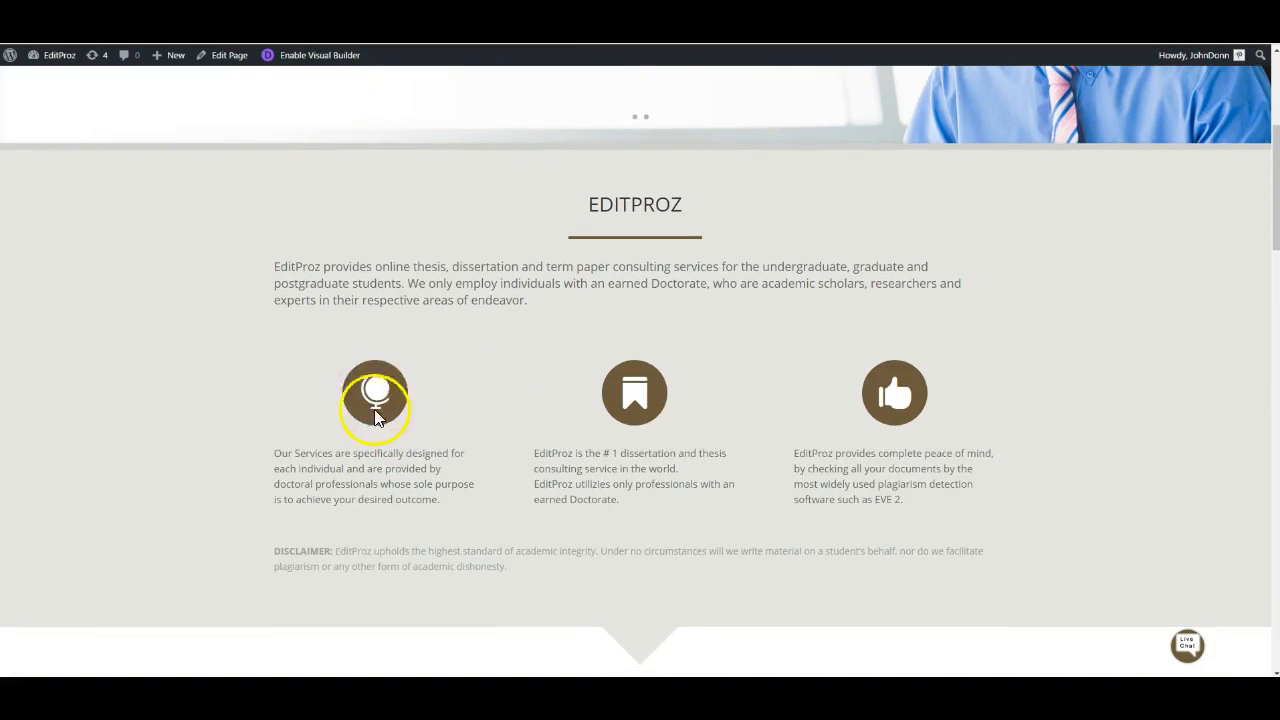
scroll(430, 294, up, 3)
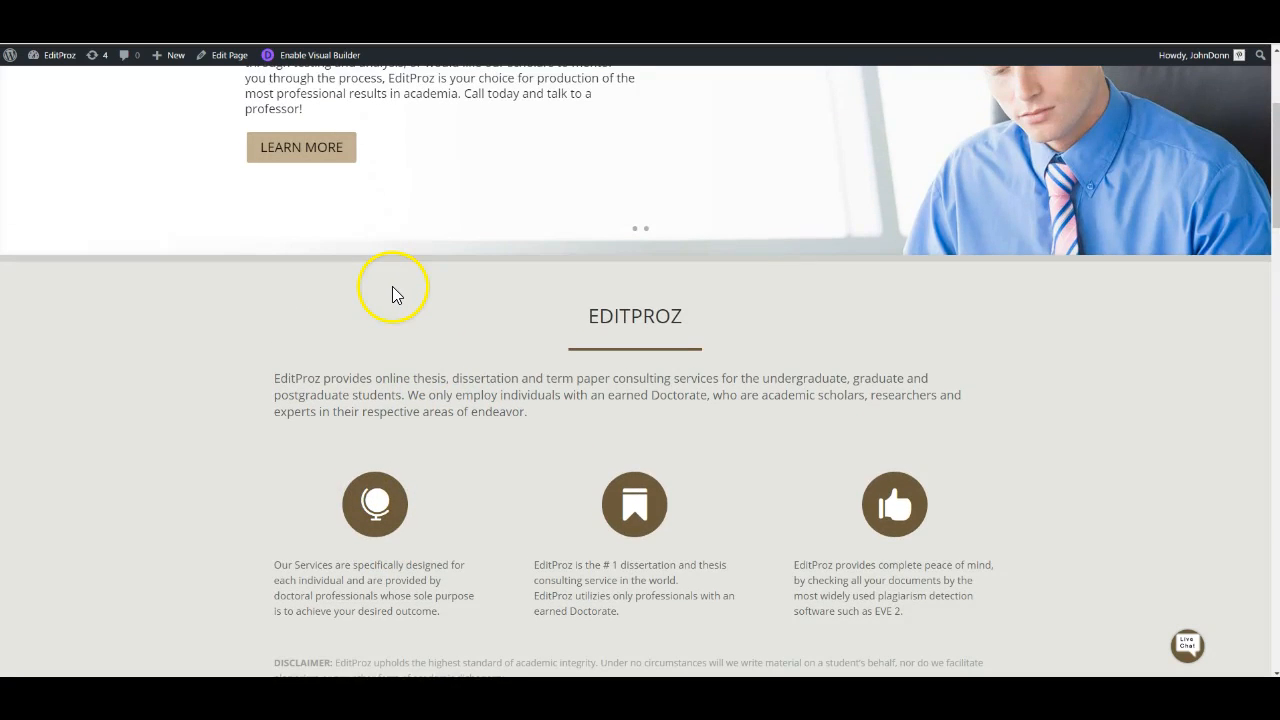
scroll(393, 293, up, 1)
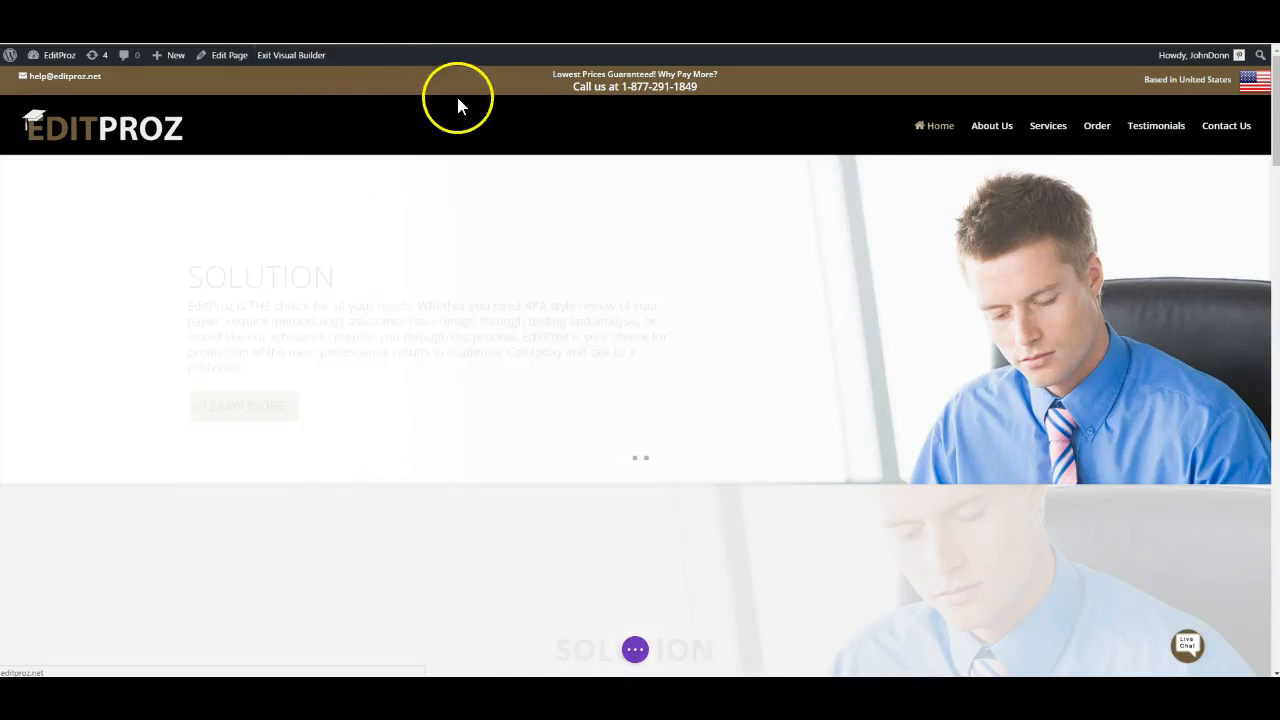
scroll(582, 188, down, 5)
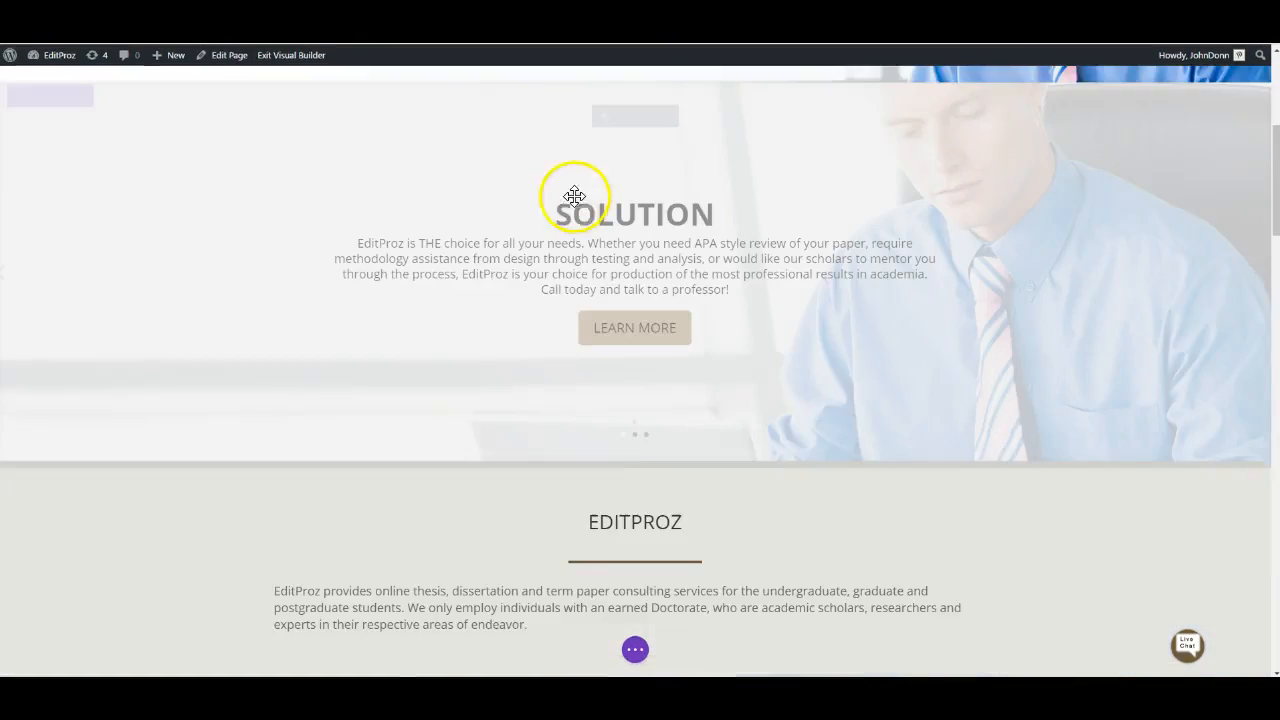
scroll(505, 191, down, 3)
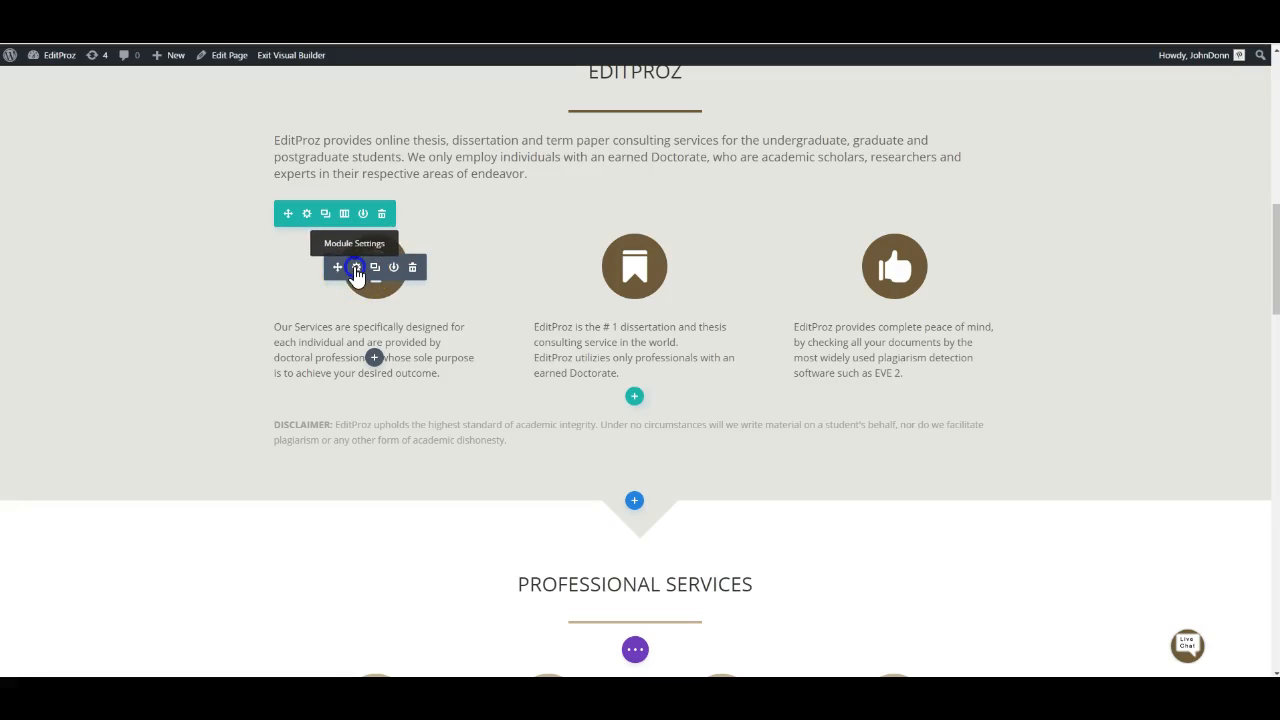
Step: Change the globe icon of the first blurb under the EDITPROZ text to the thumbs-up icon and save the blurb settings
click(356, 268)
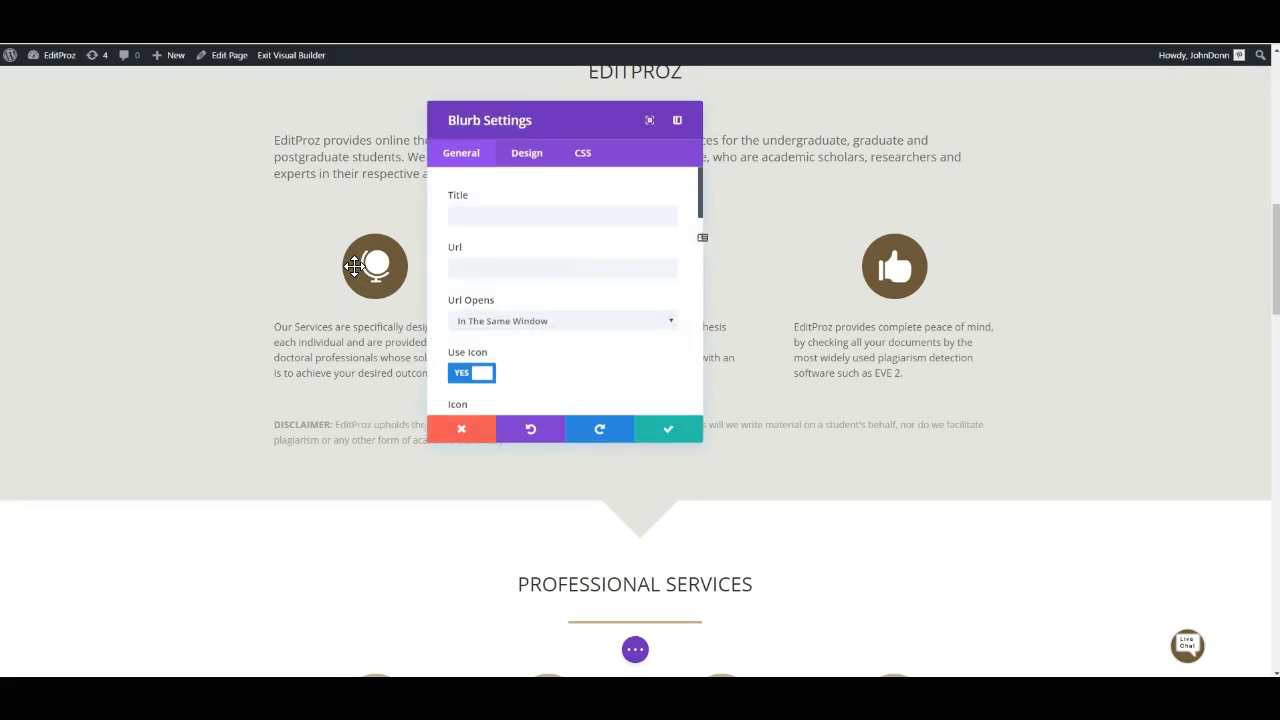
scroll(530, 282, down, 3)
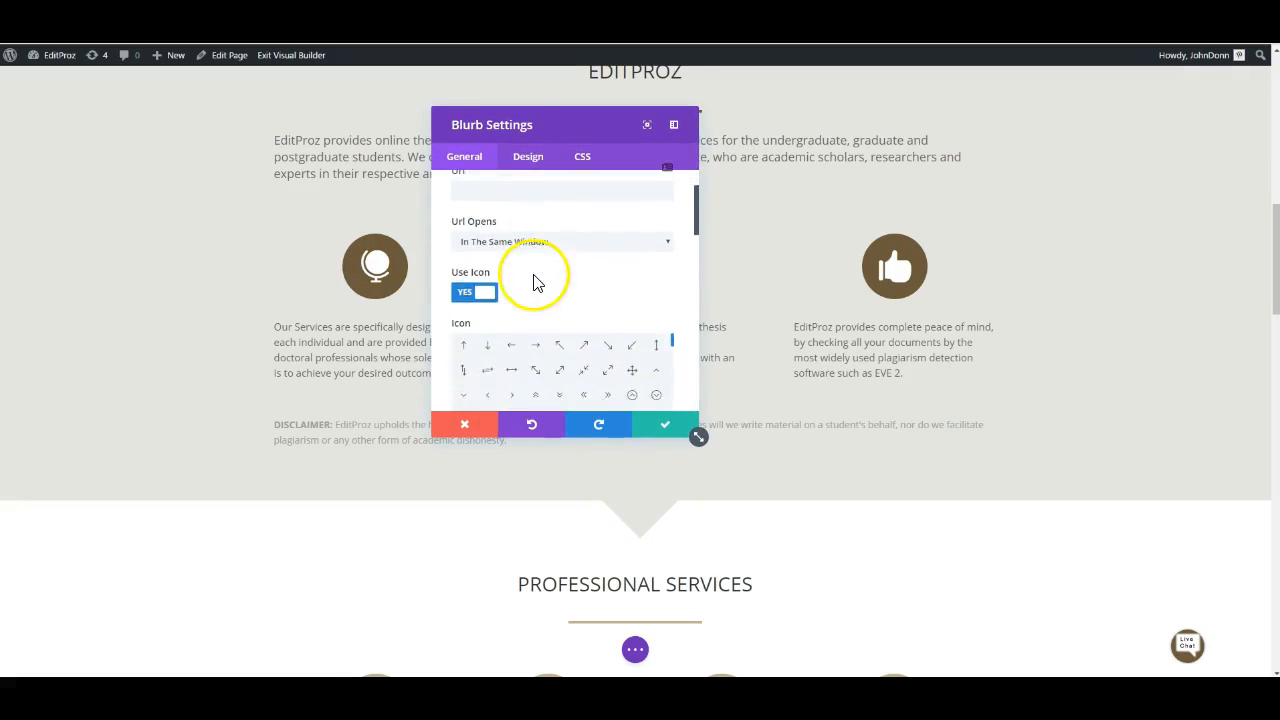
scroll(525, 259, up, 2)
scroll(527, 268, down, 2)
scroll(523, 266, down, 1)
drag(670, 222, 677, 295)
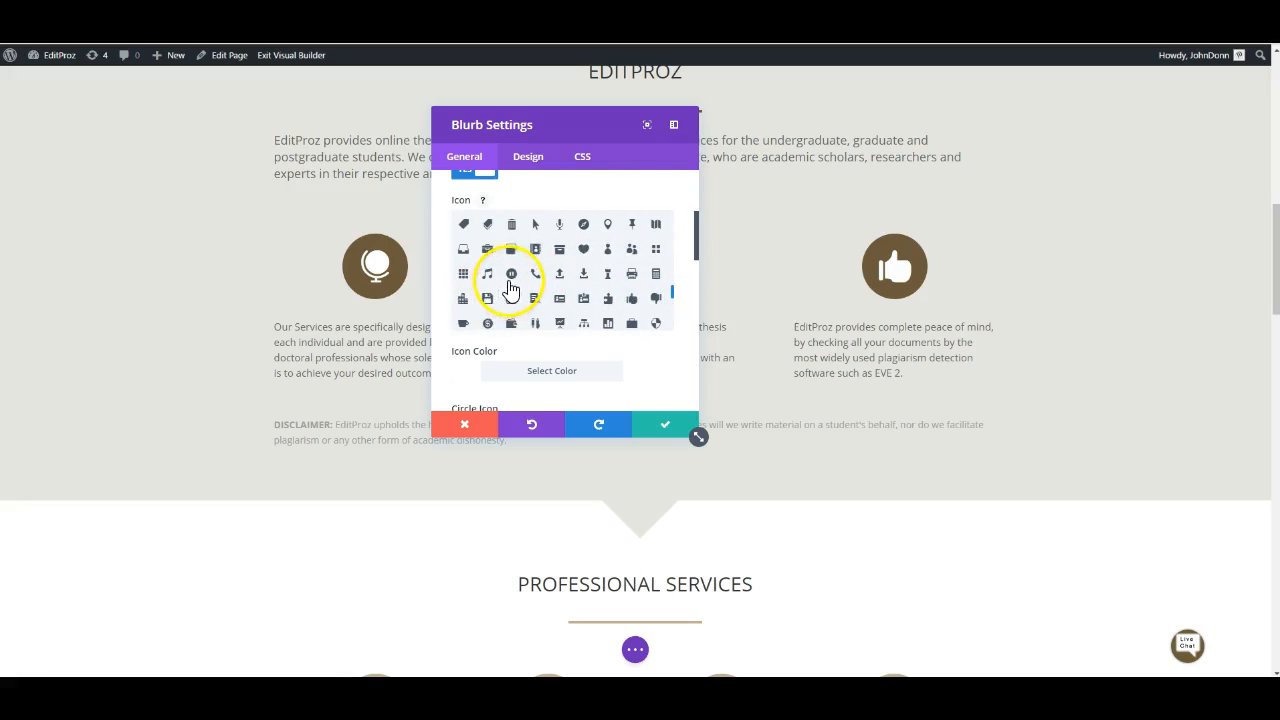
click(487, 299)
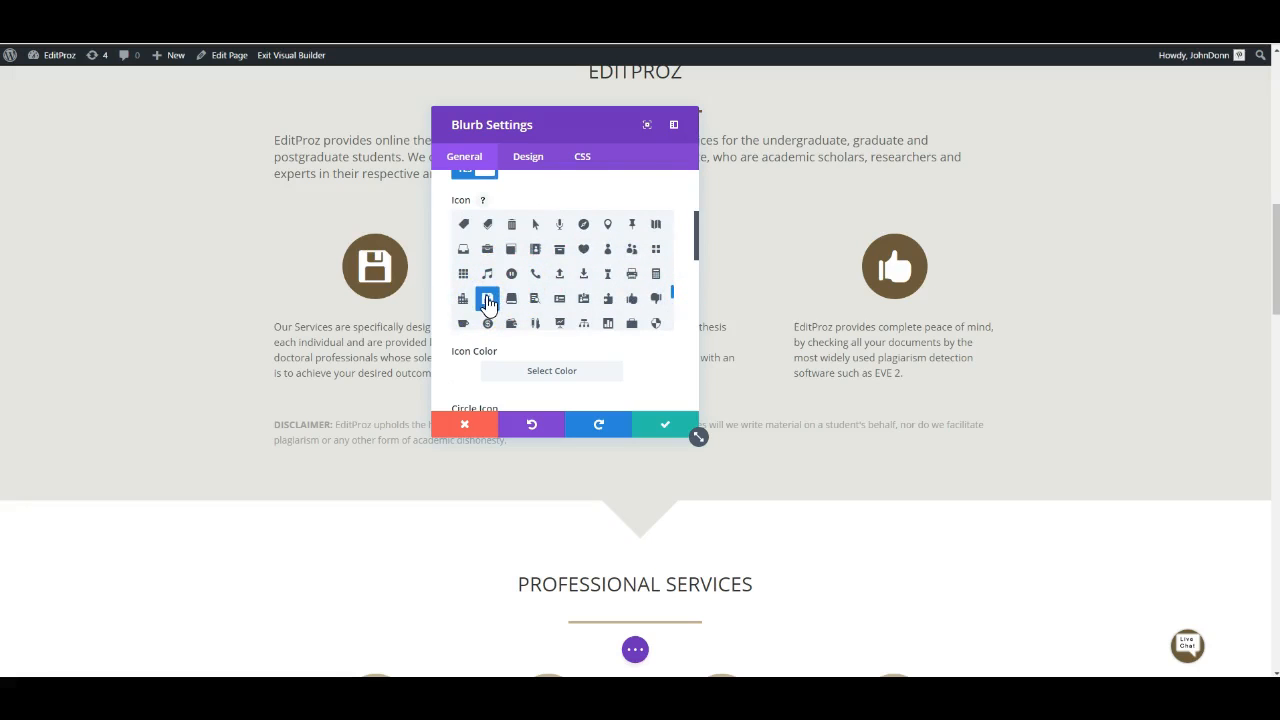
click(535, 298)
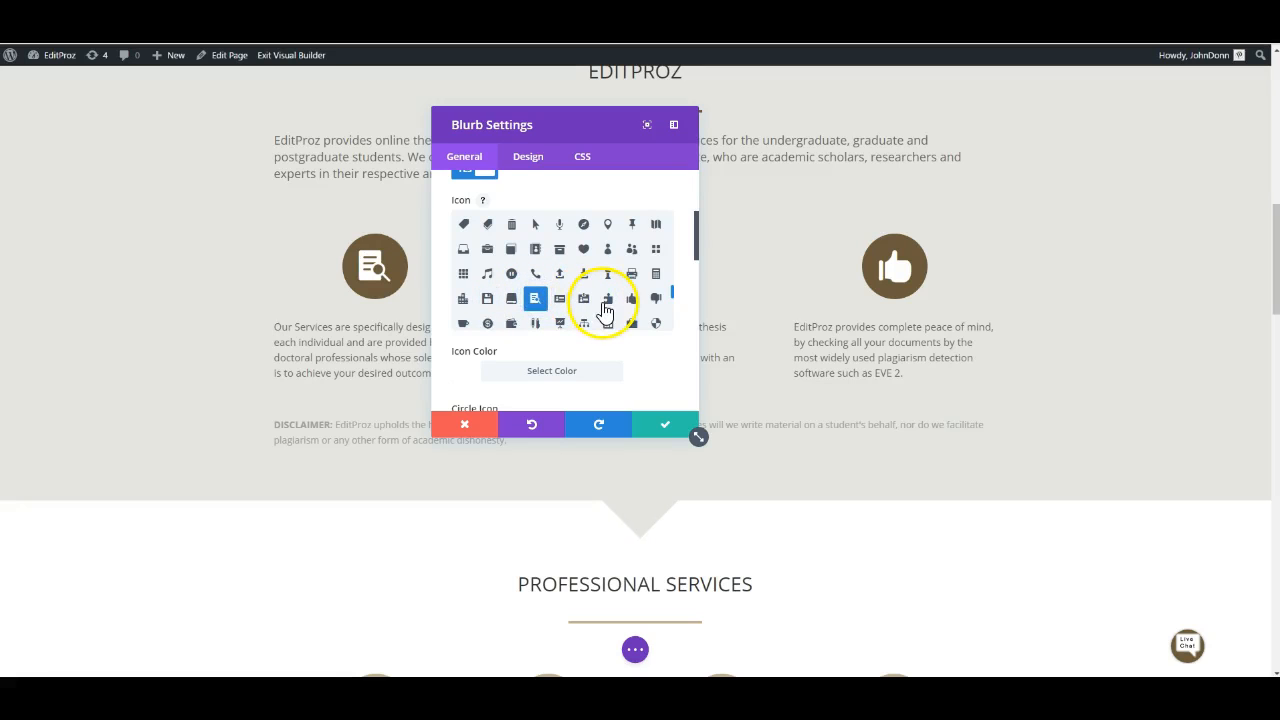
click(608, 300)
click(624, 304)
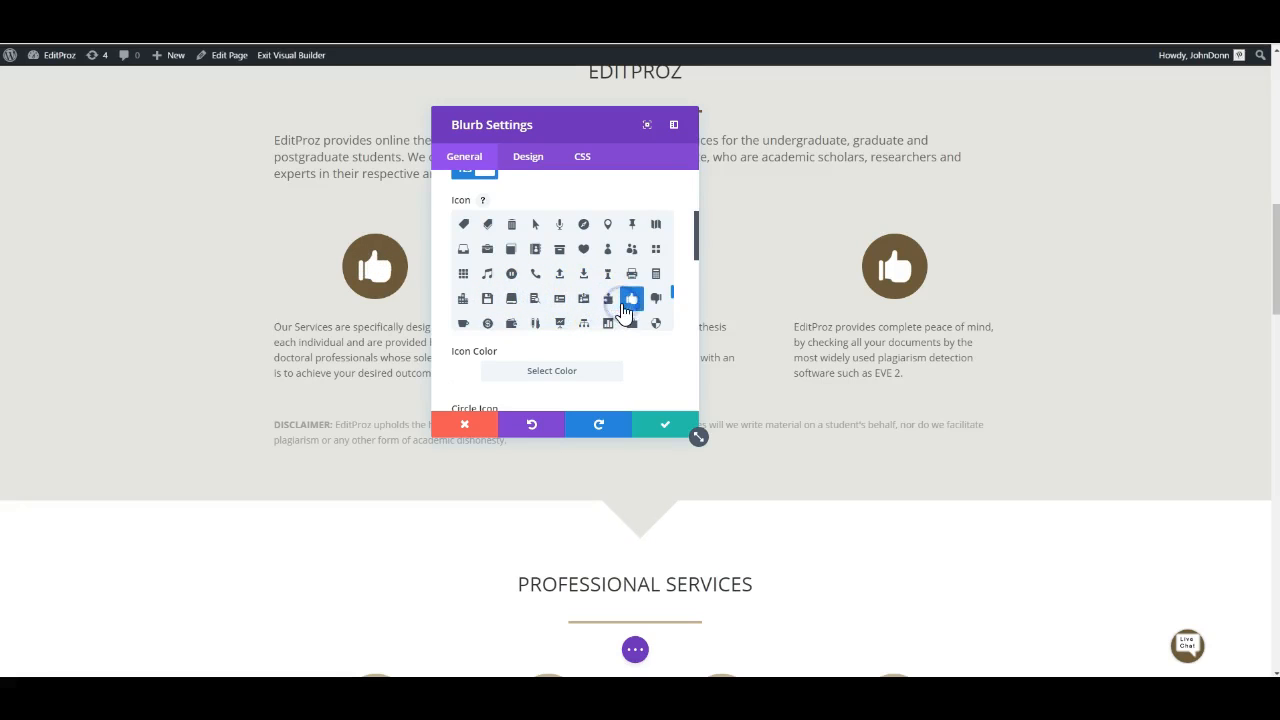
scroll(686, 306, down, 1)
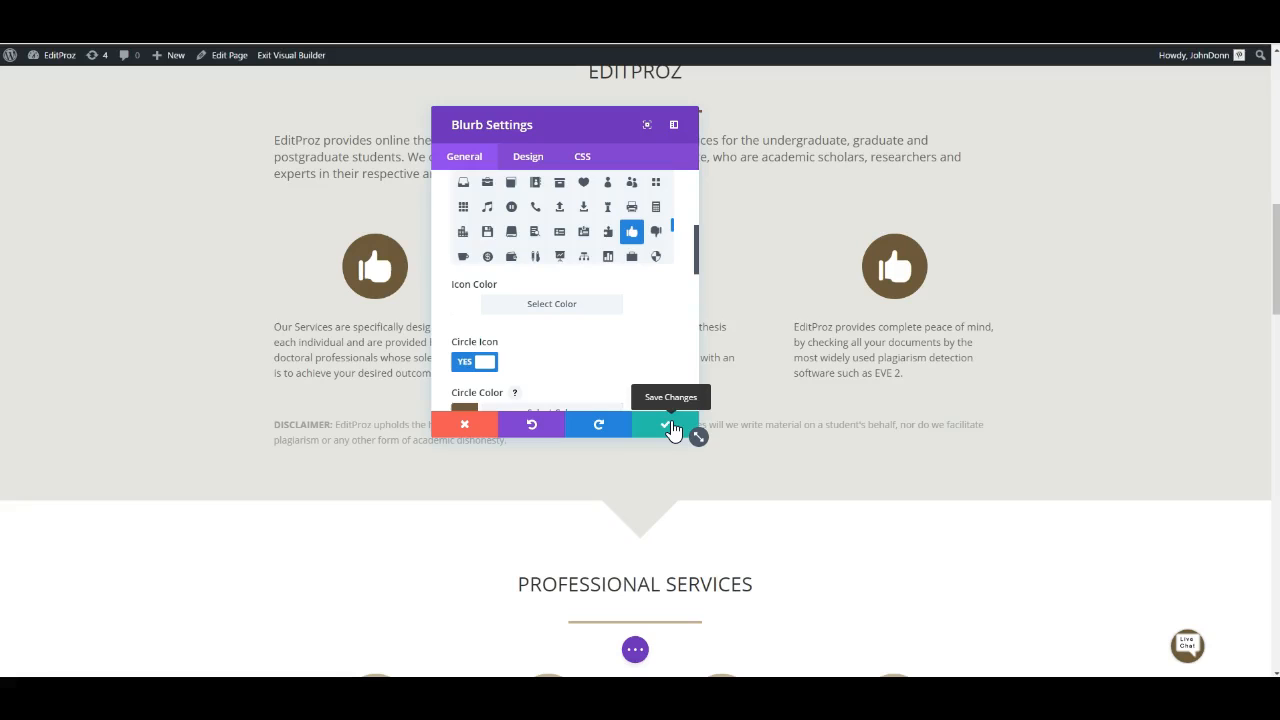
click(671, 425)
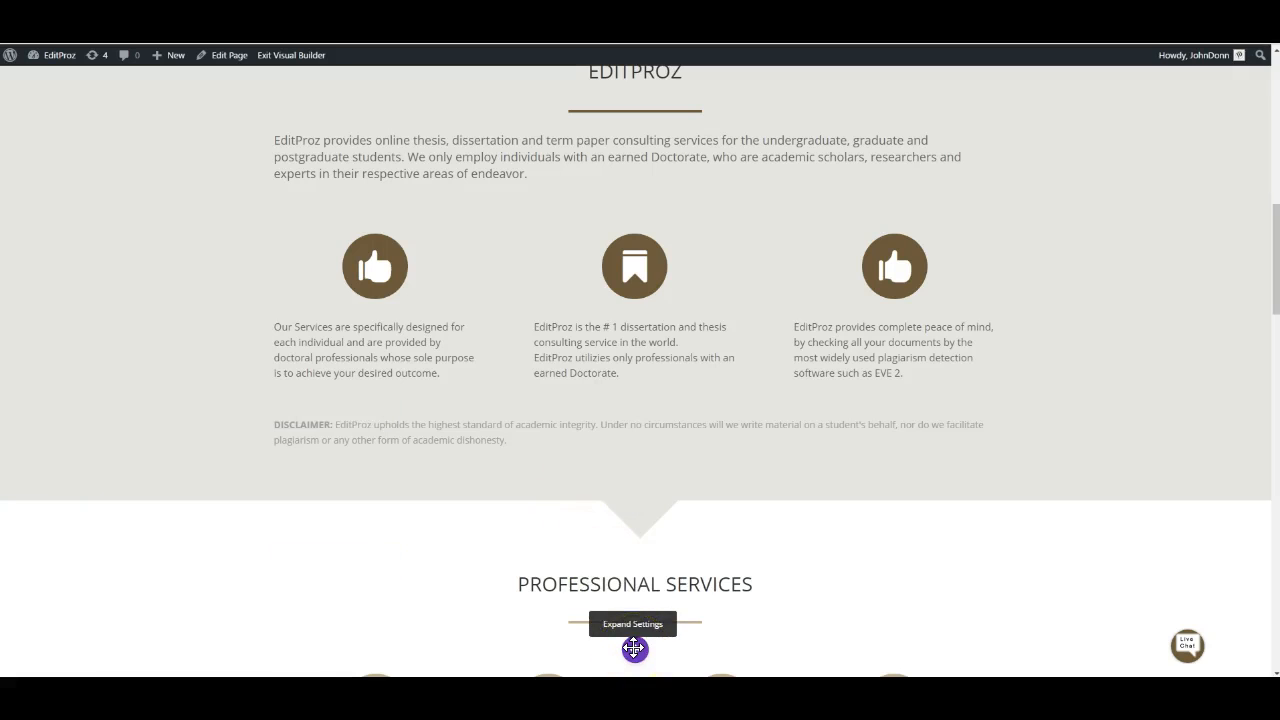
Step: Exit the Visual Builder and discard the unsaved changes to the homepage
click(634, 648)
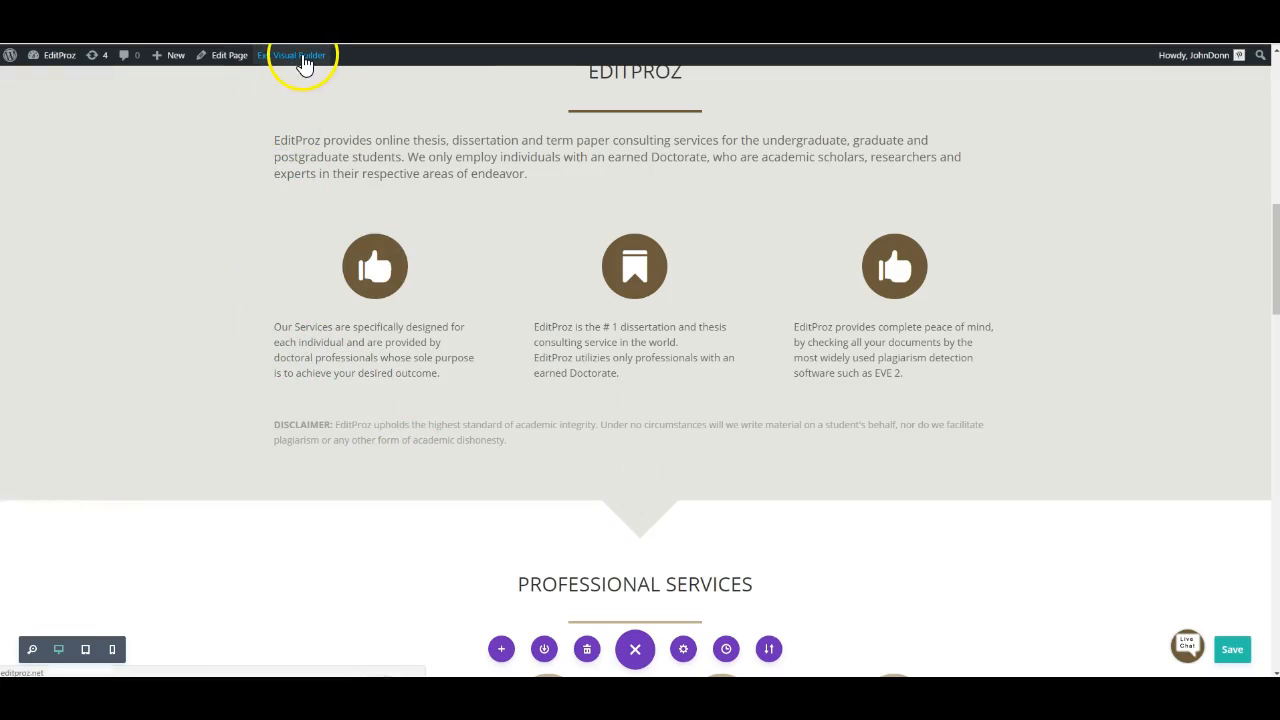
click(303, 58)
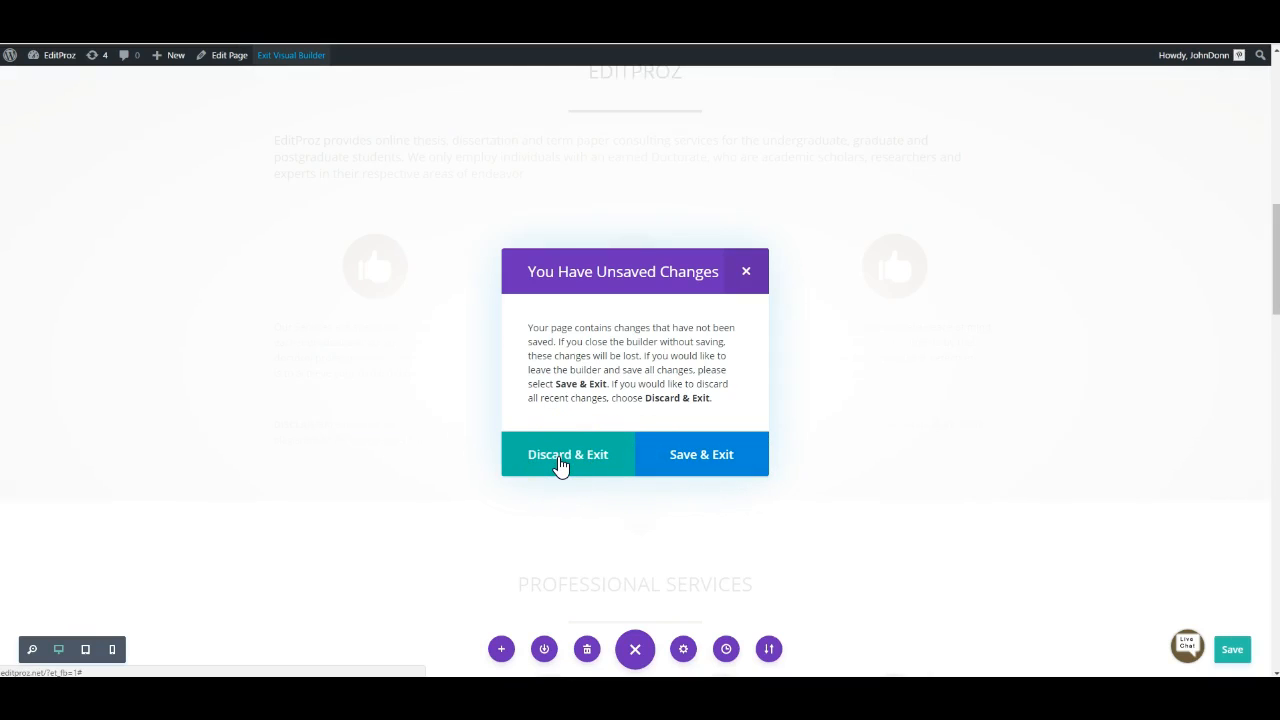
click(560, 462)
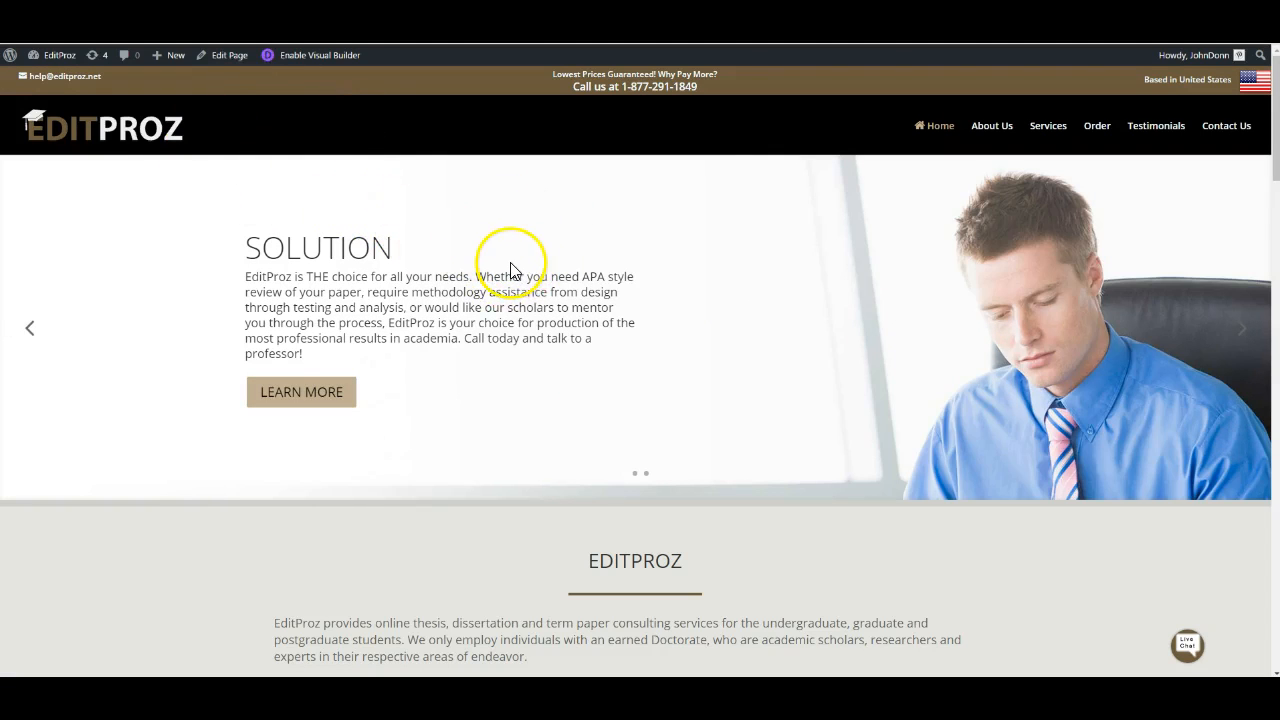
Step: Review the homepage from the header slider through the "Why People Choose Us" section and return to its beginning
scroll(726, 403, down, 2)
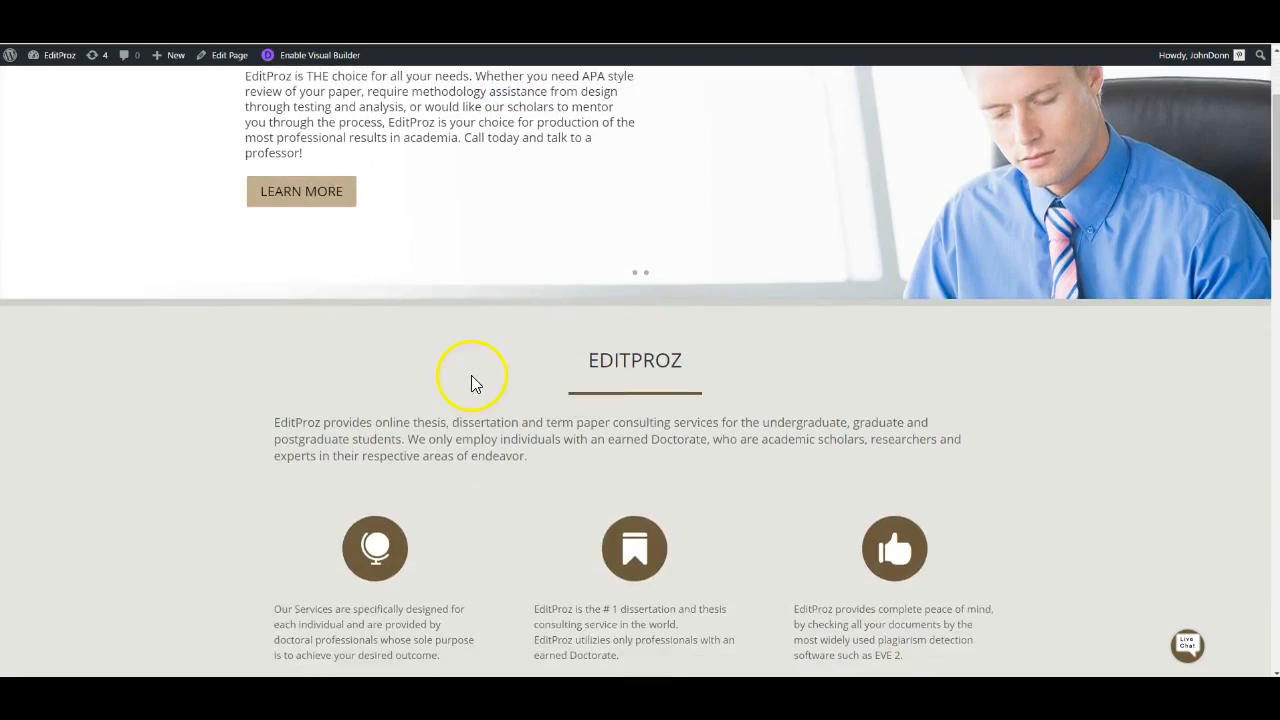
scroll(476, 380, down, 2)
scroll(476, 383, down, 2)
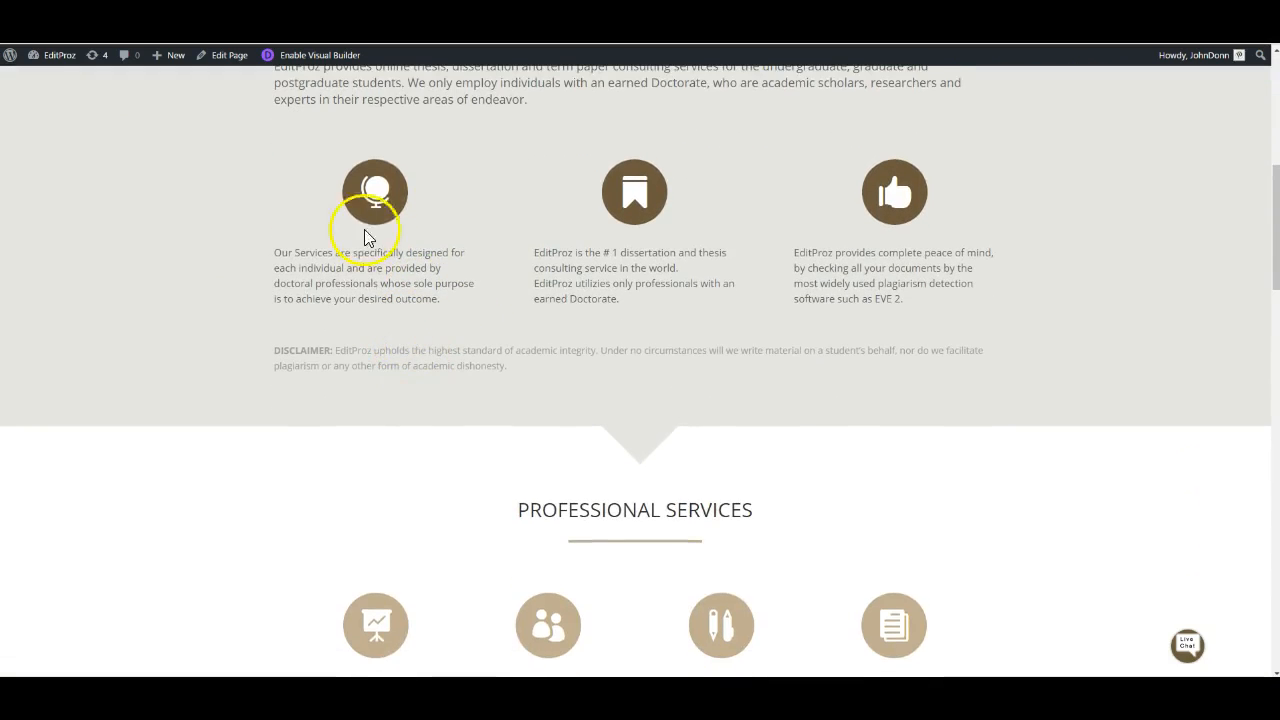
scroll(372, 463, down, 2)
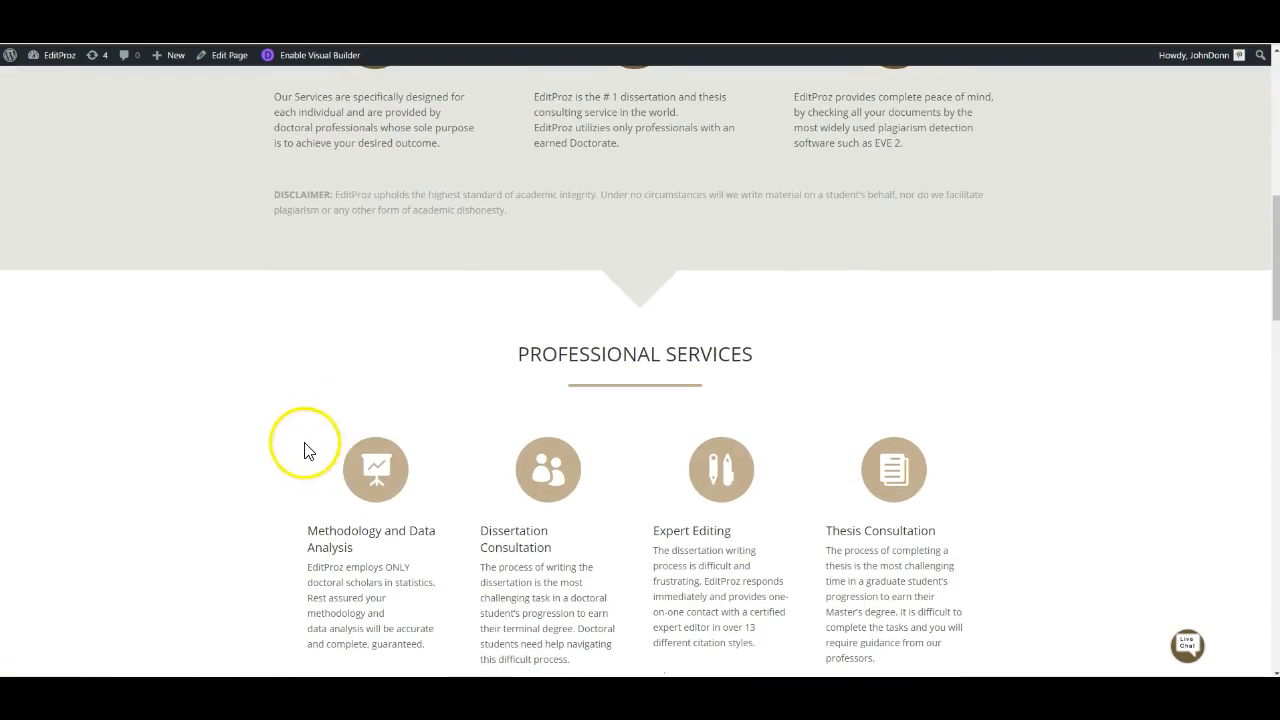
scroll(451, 543, down, 1)
scroll(451, 543, down, 5)
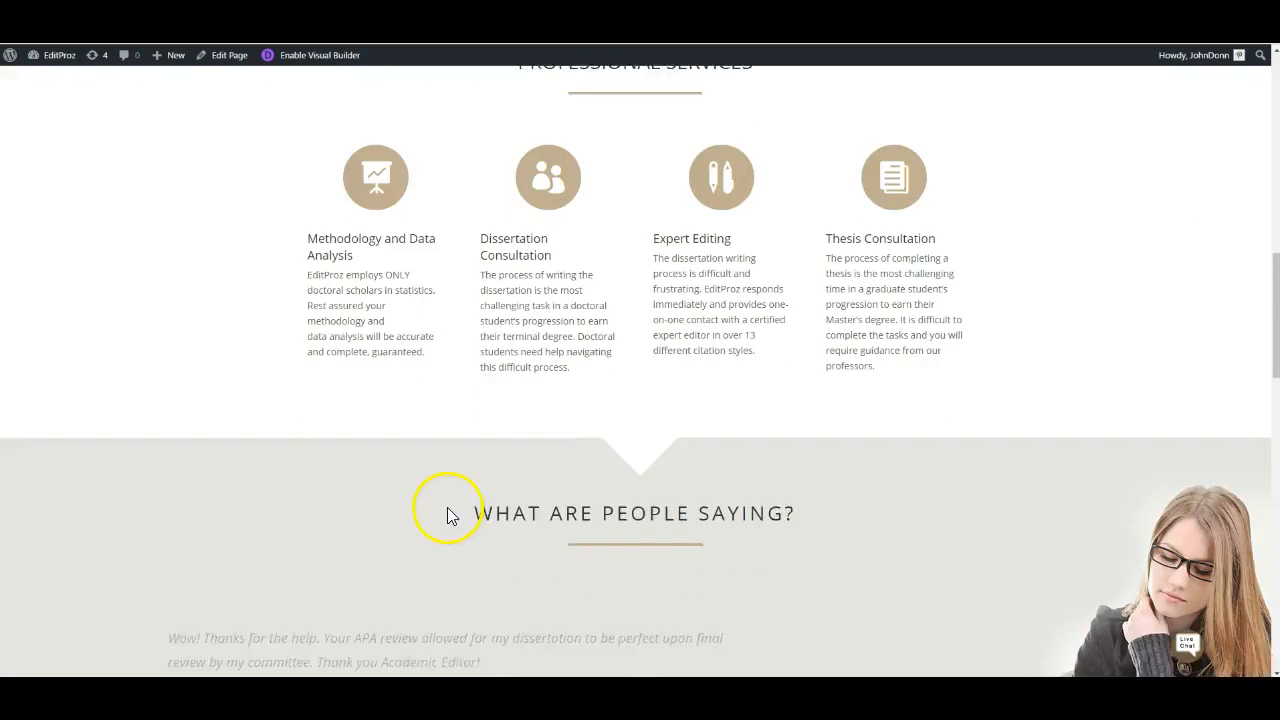
scroll(445, 500, down, 2)
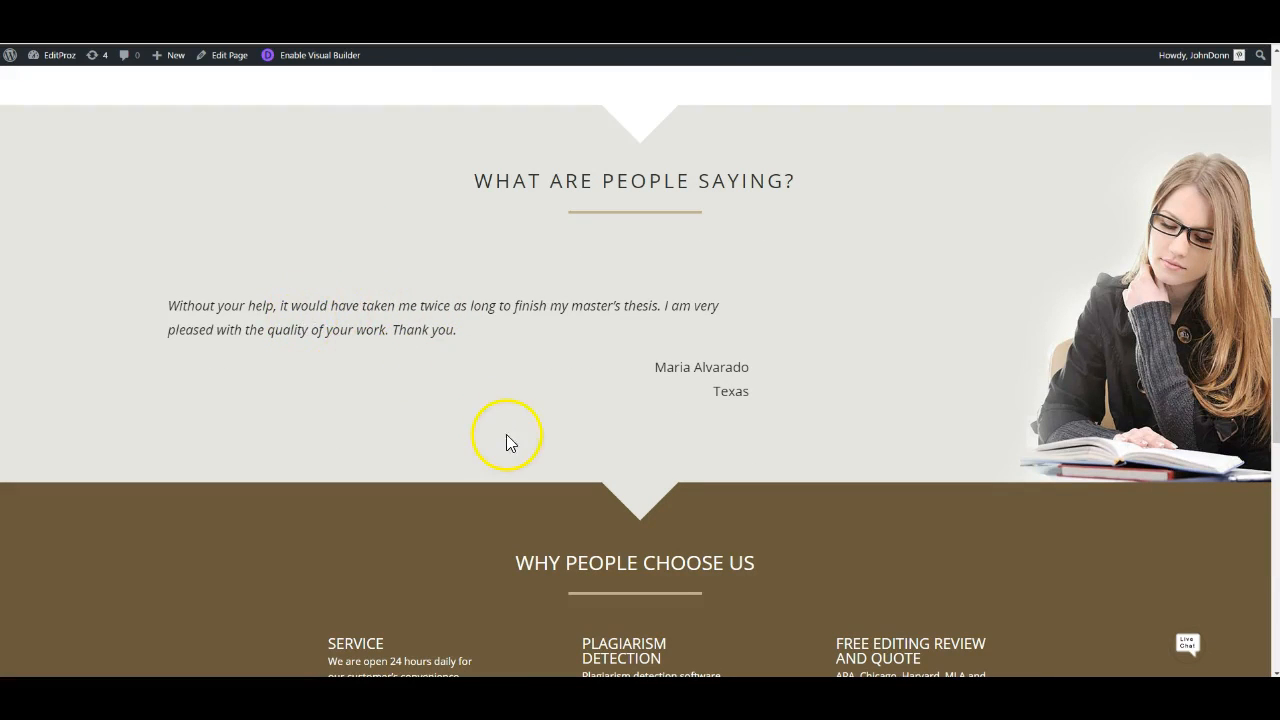
scroll(507, 437, down, 2)
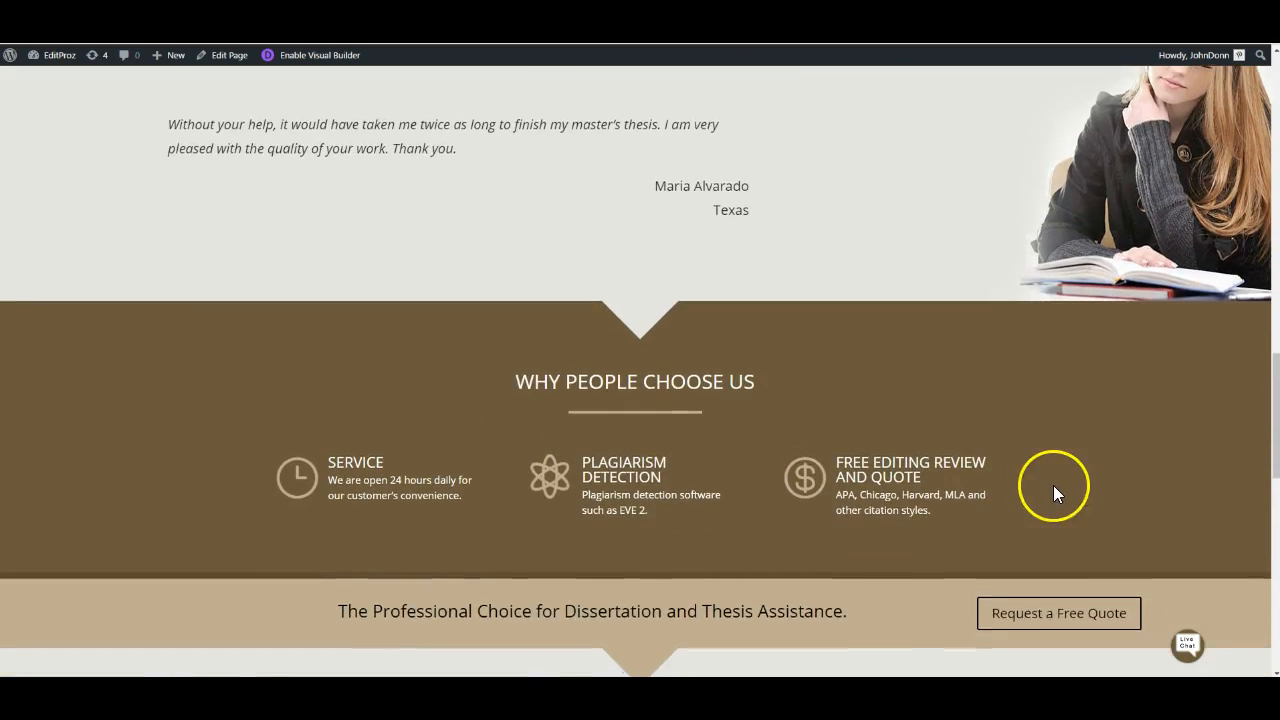
scroll(1053, 486, down, 2)
scroll(675, 398, up, 1)
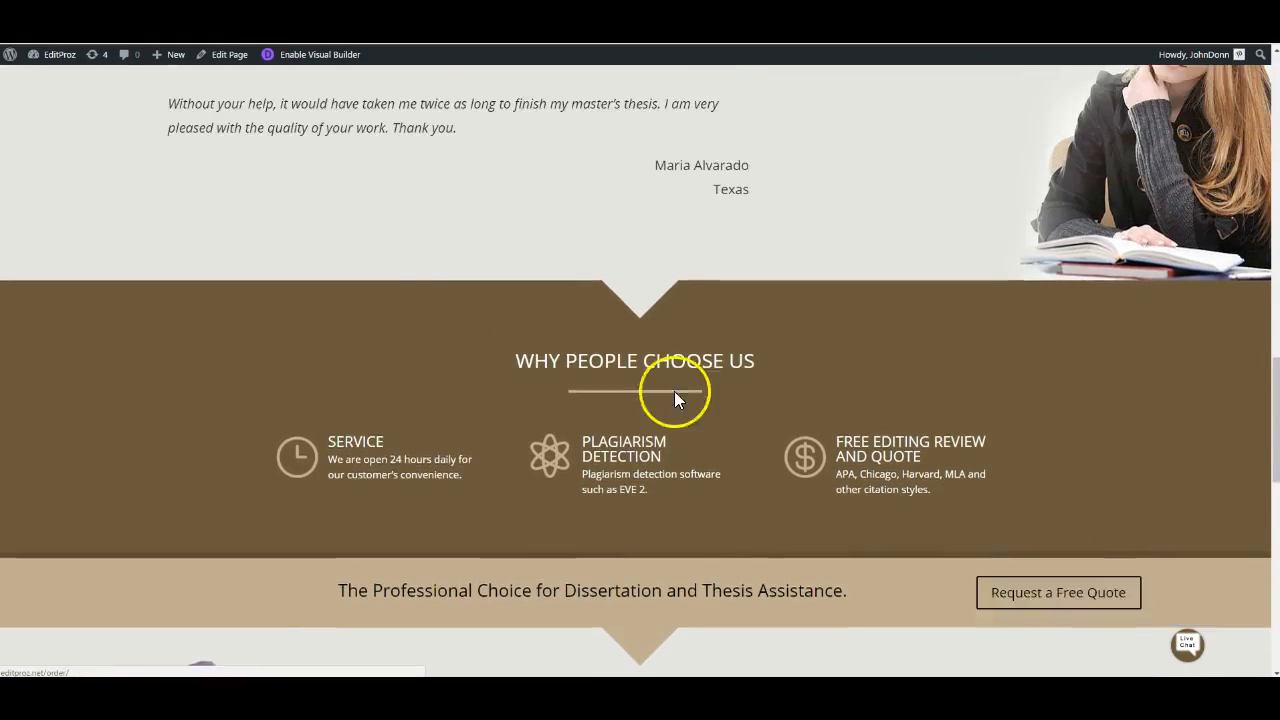
scroll(323, 337, up, 2)
drag(1277, 385, 1277, 110)
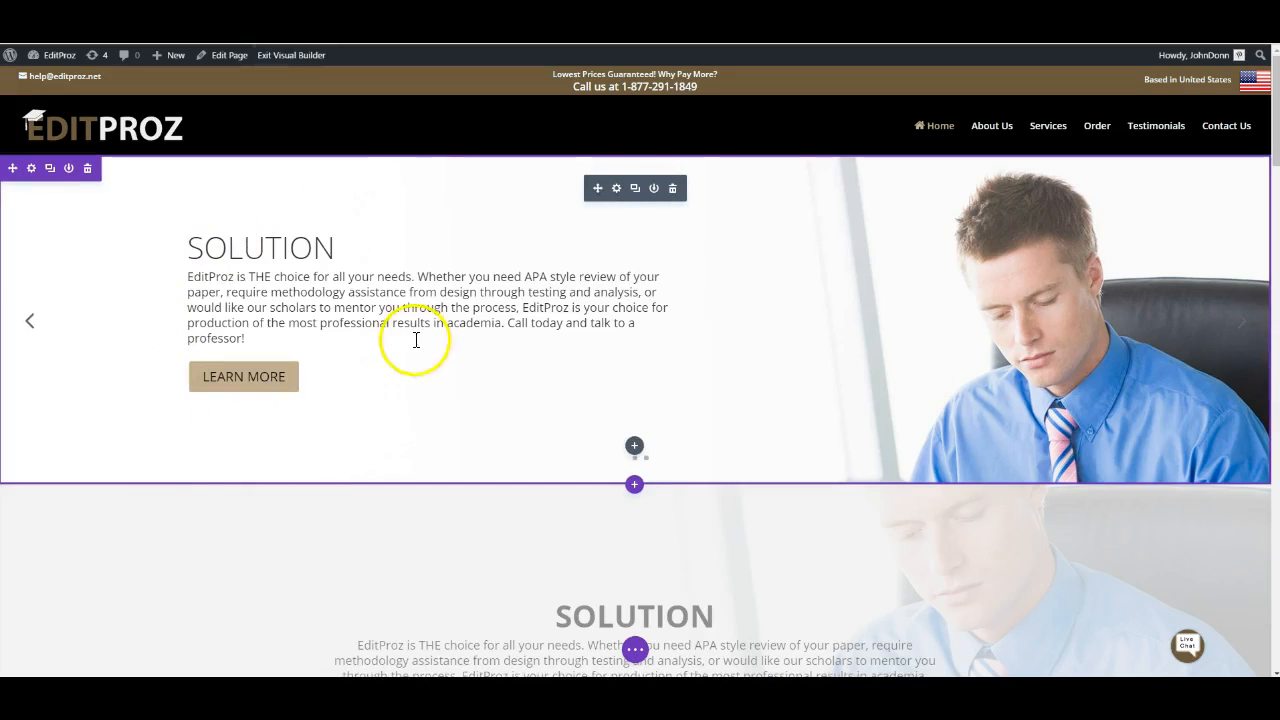
Step: Examine the general settings of the faded second slider section, including its Disable on options, and close them without saving
scroll(490, 375, down, 3)
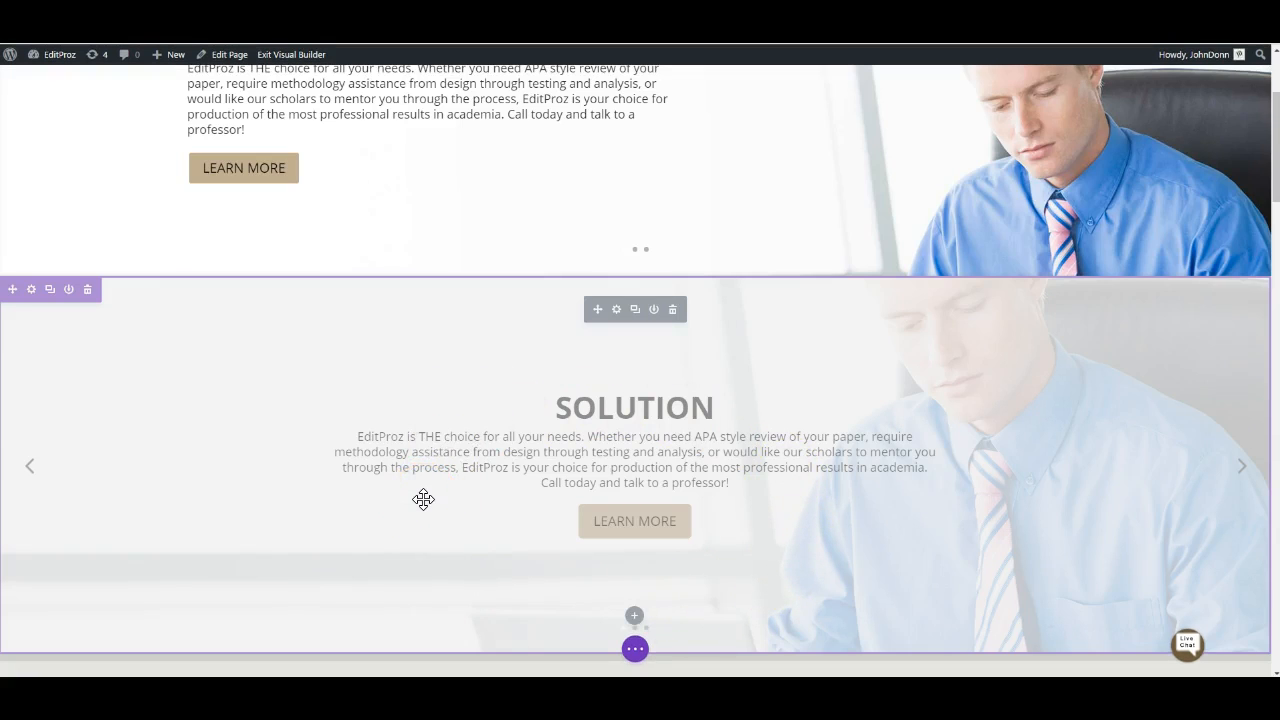
click(405, 526)
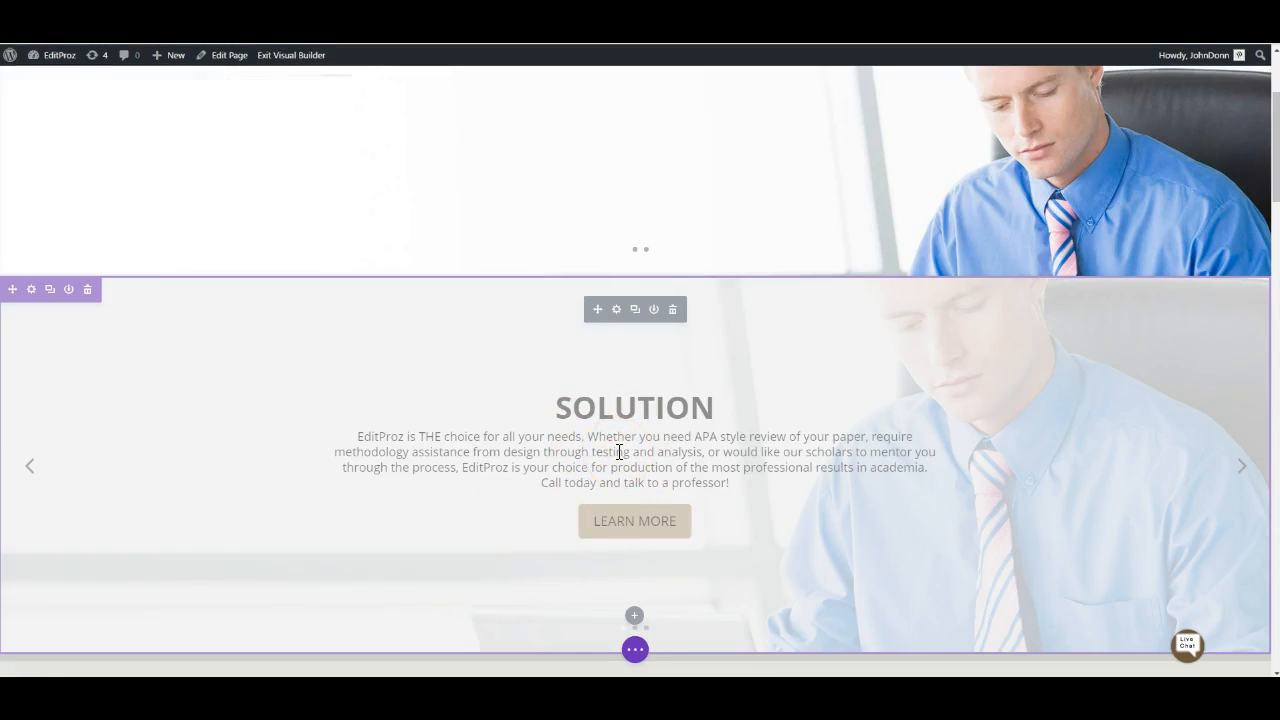
click(31, 291)
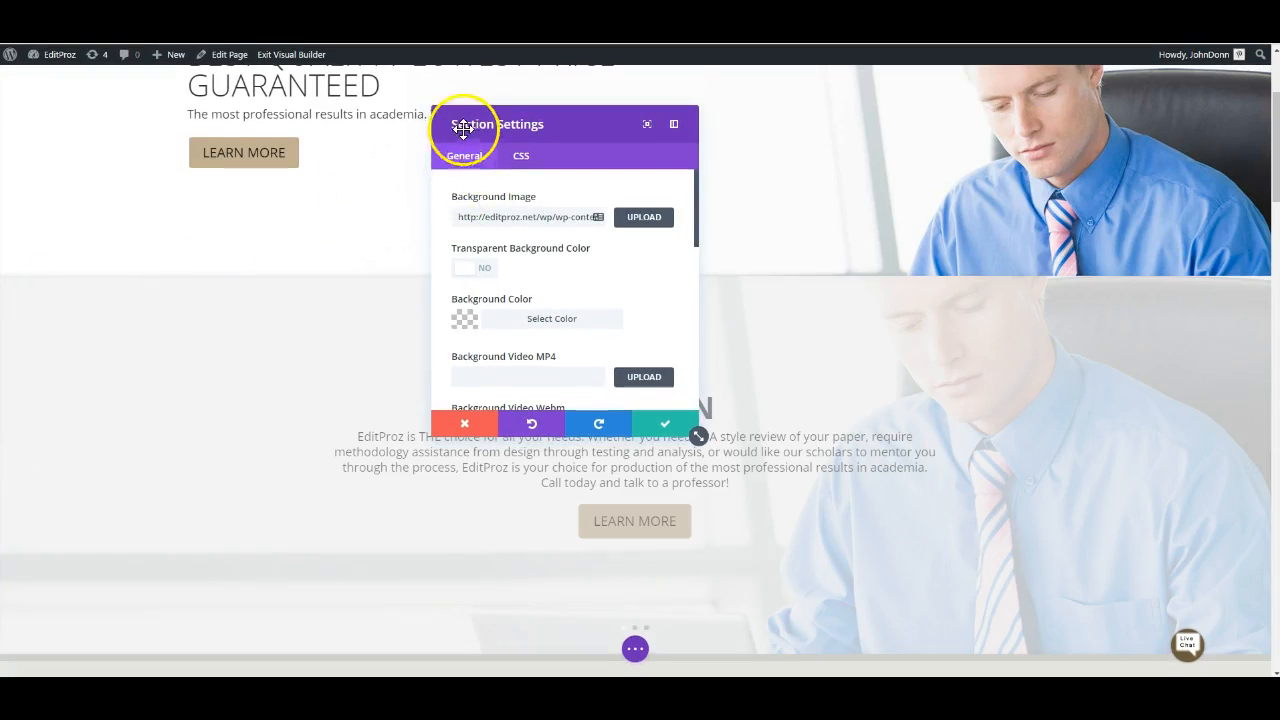
scroll(445, 245, down, 5)
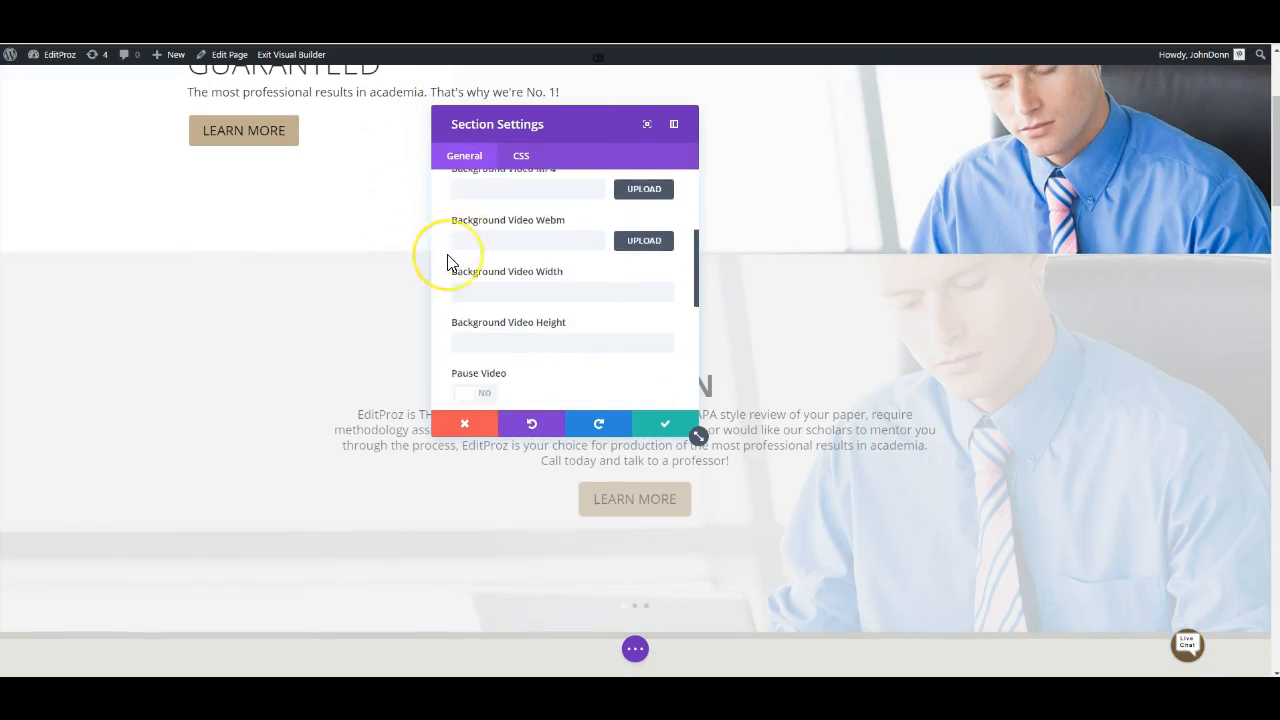
scroll(447, 263, down, 5)
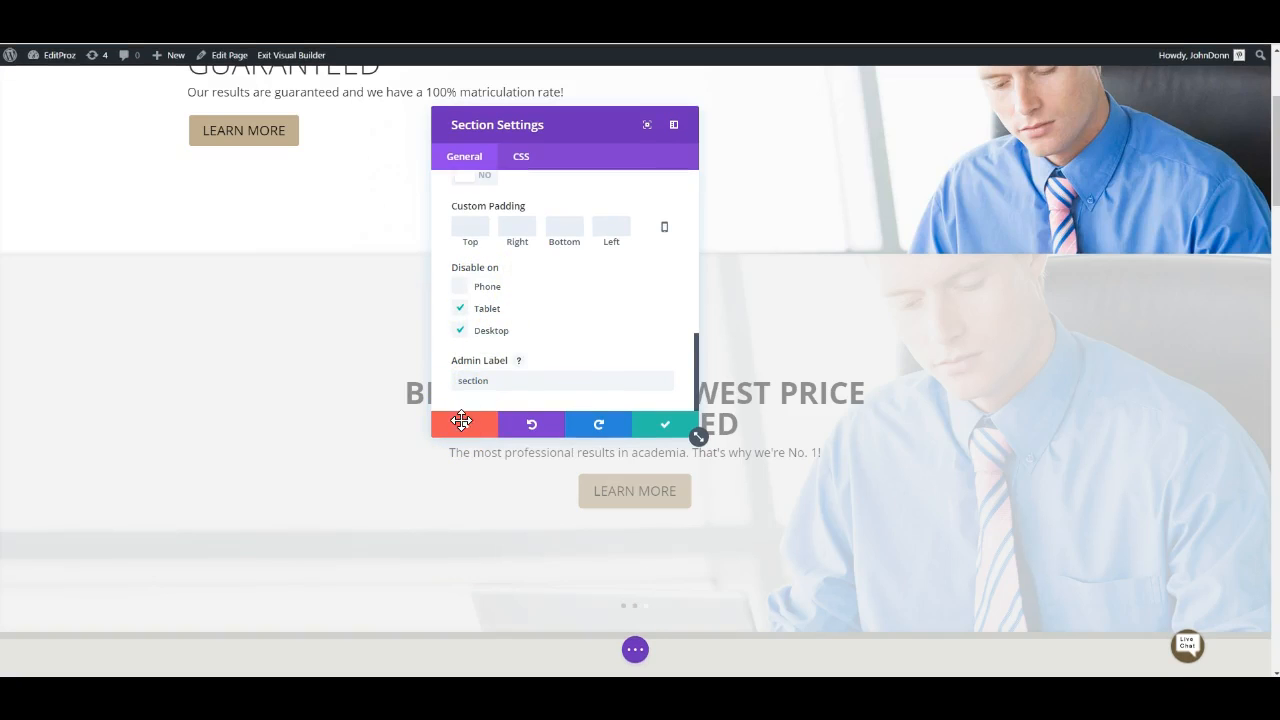
click(461, 420)
Step: Examine the first slider section's general settings down to its Disable on options and admin label, and close them without saving
scroll(120, 220, up, 3)
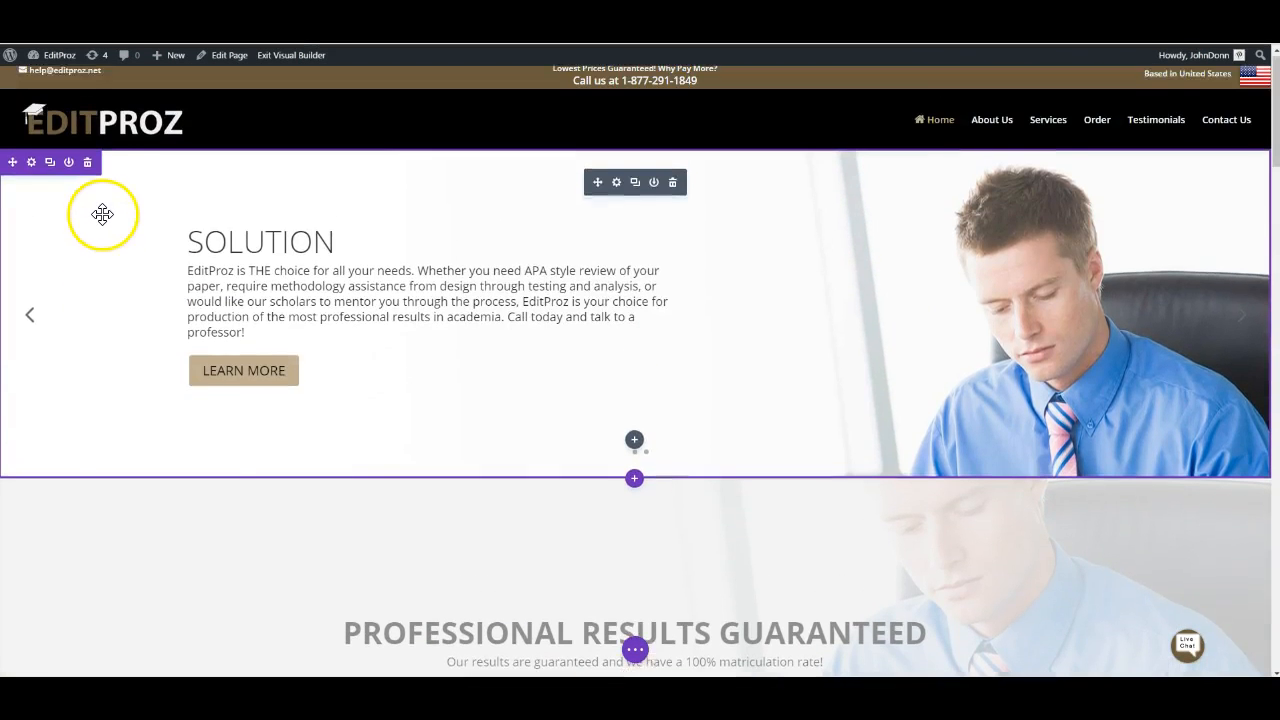
click(31, 169)
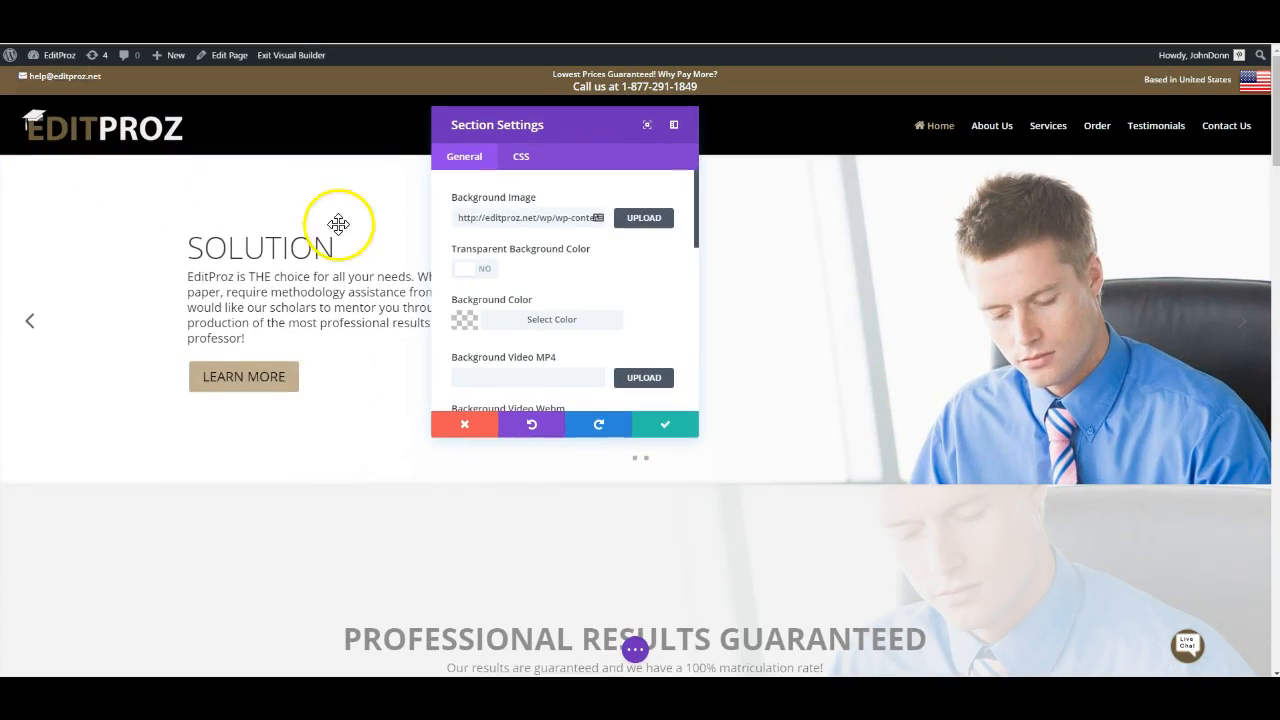
scroll(445, 262, down, 5)
scroll(446, 266, down, 3)
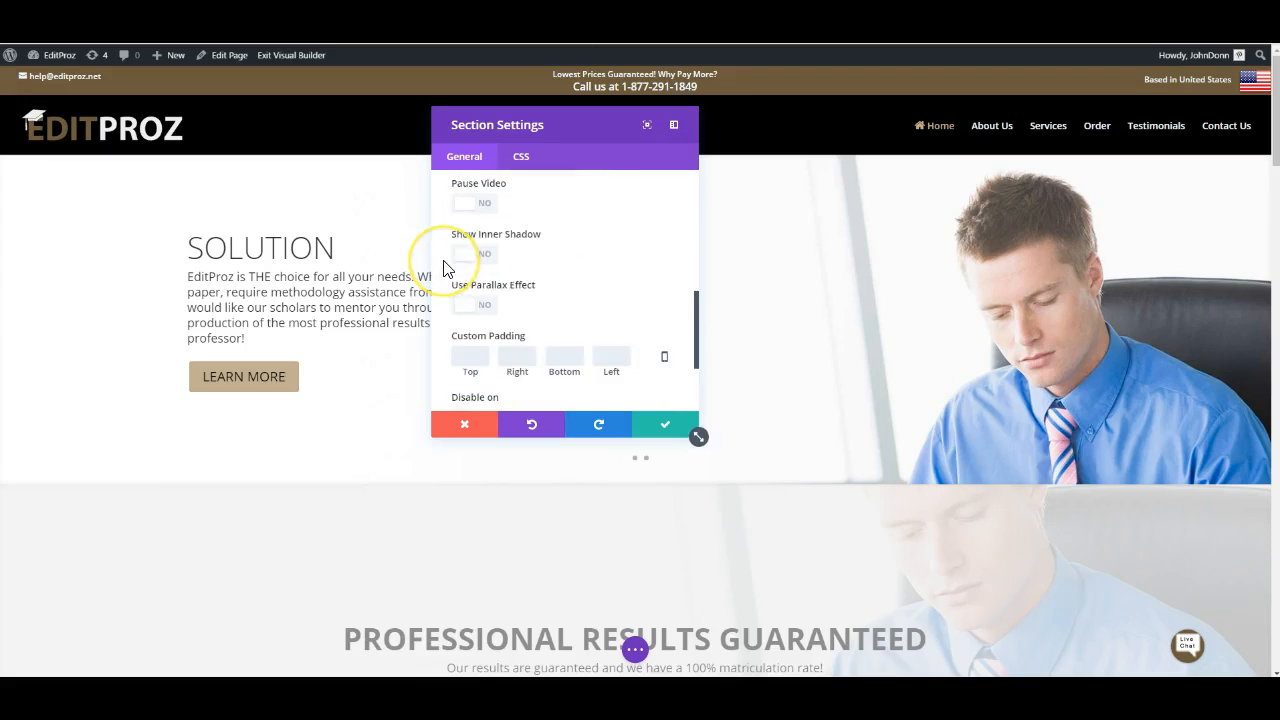
click(487, 288)
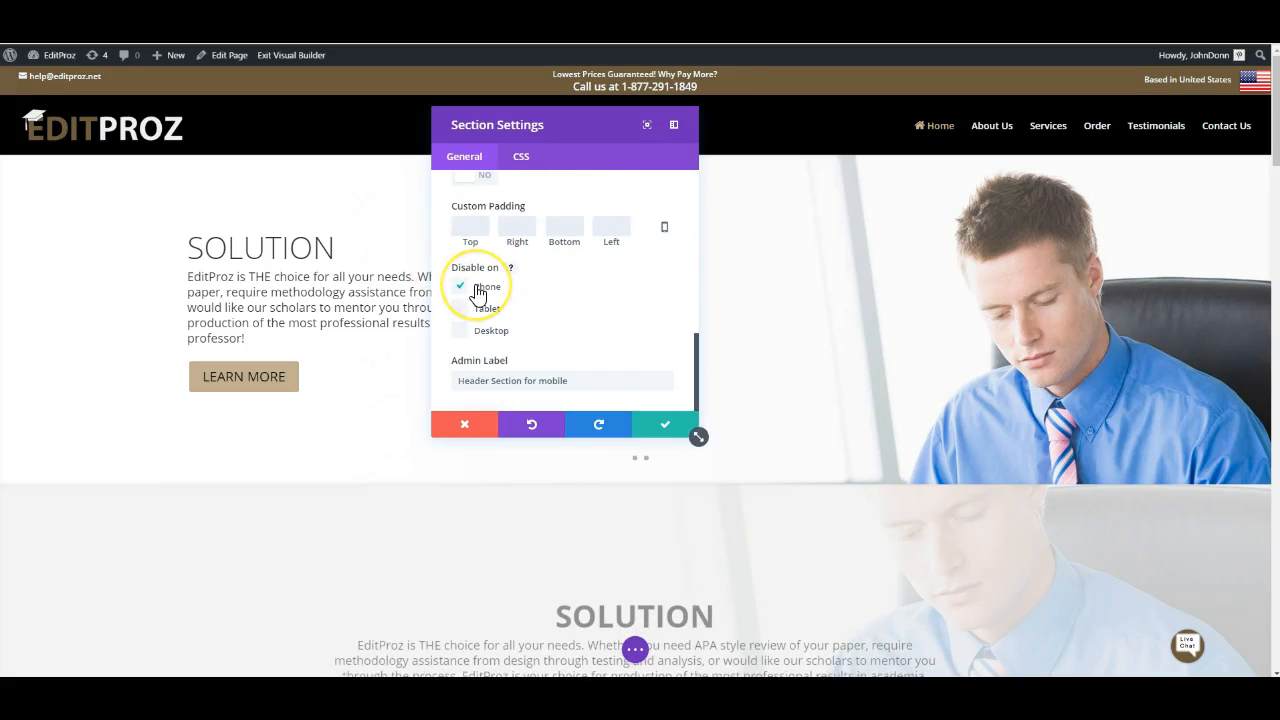
click(460, 426)
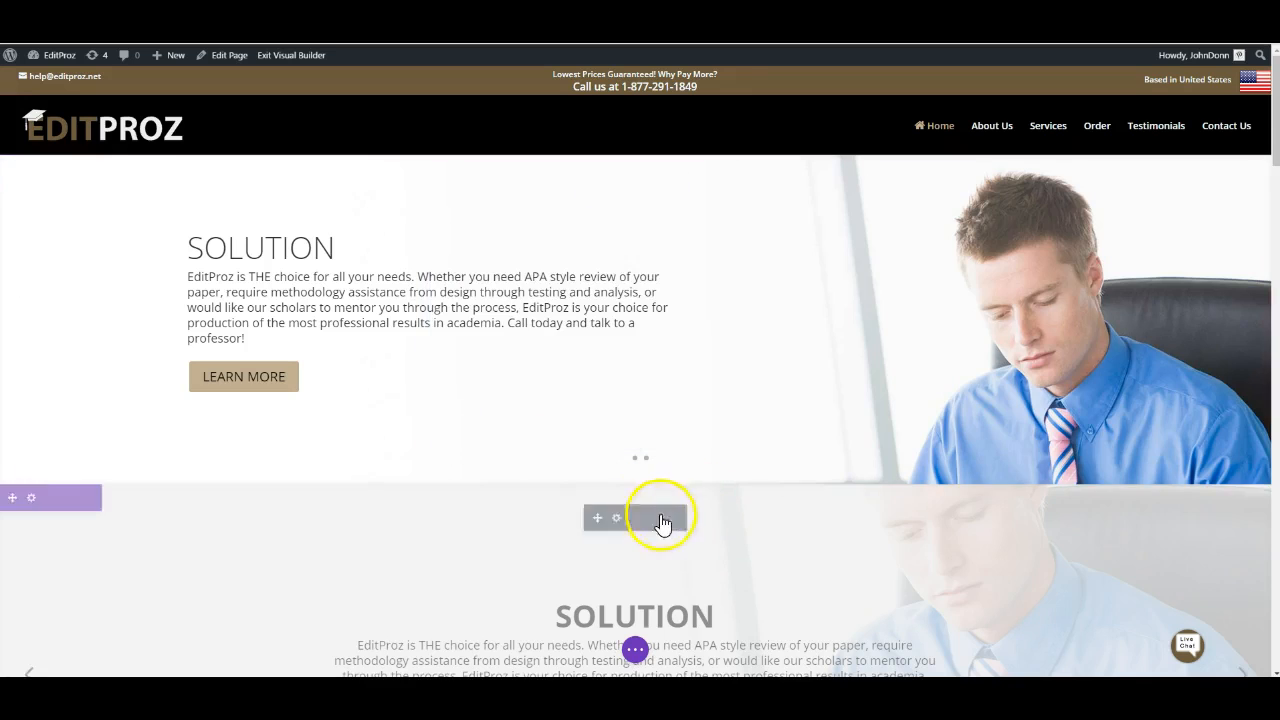
Step: Look over the two homepage slider sections, open the About Us page and examine it down to the contact footer
scroll(738, 513, down, 3)
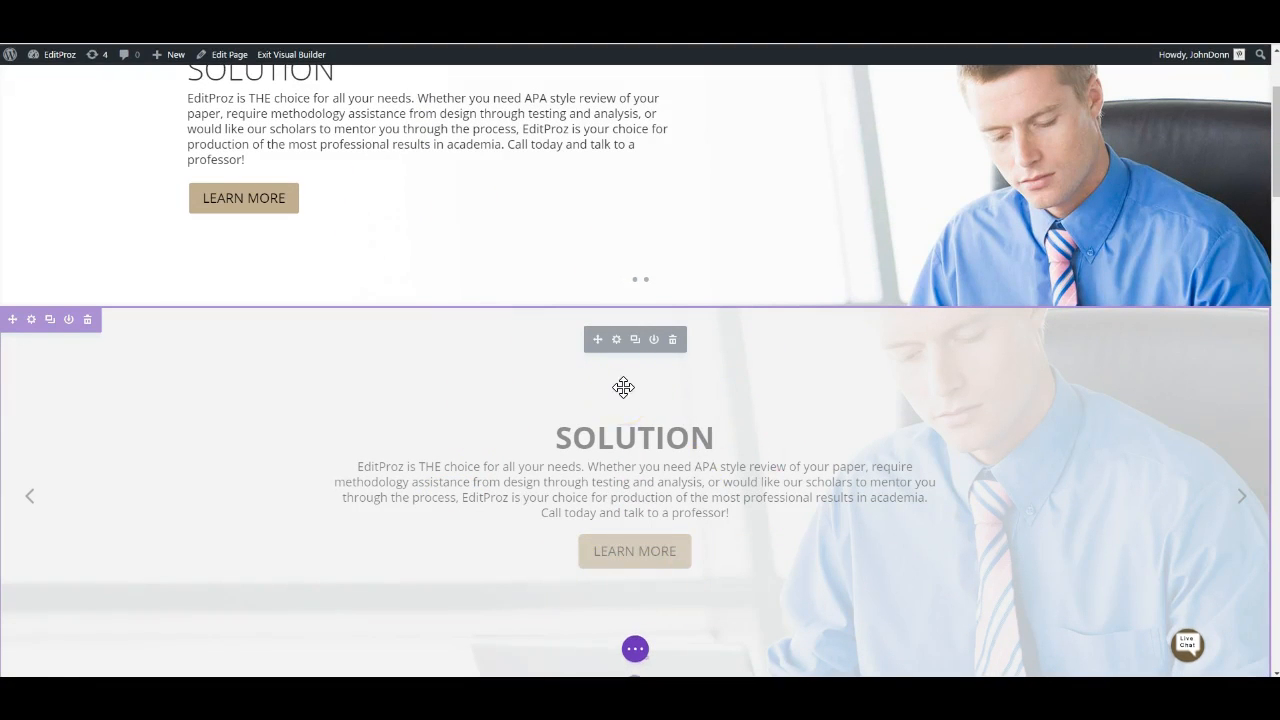
scroll(791, 477, down, 2)
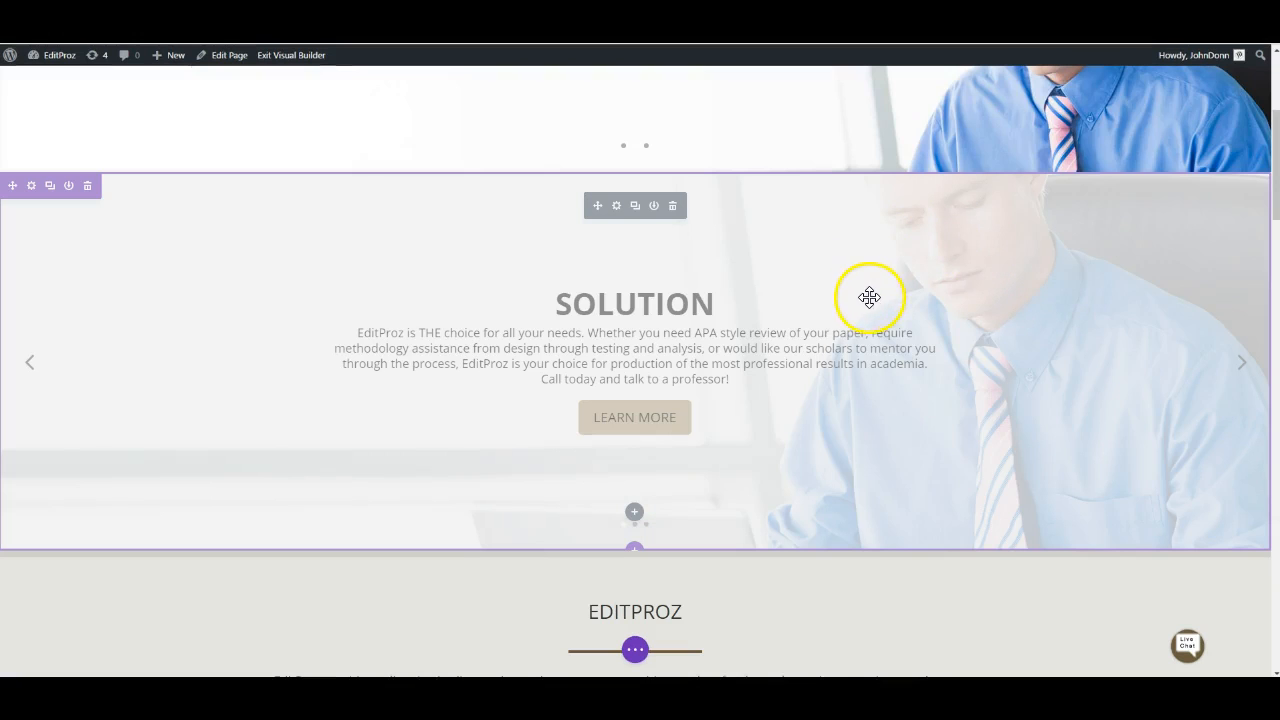
scroll(291, 230, up, 5)
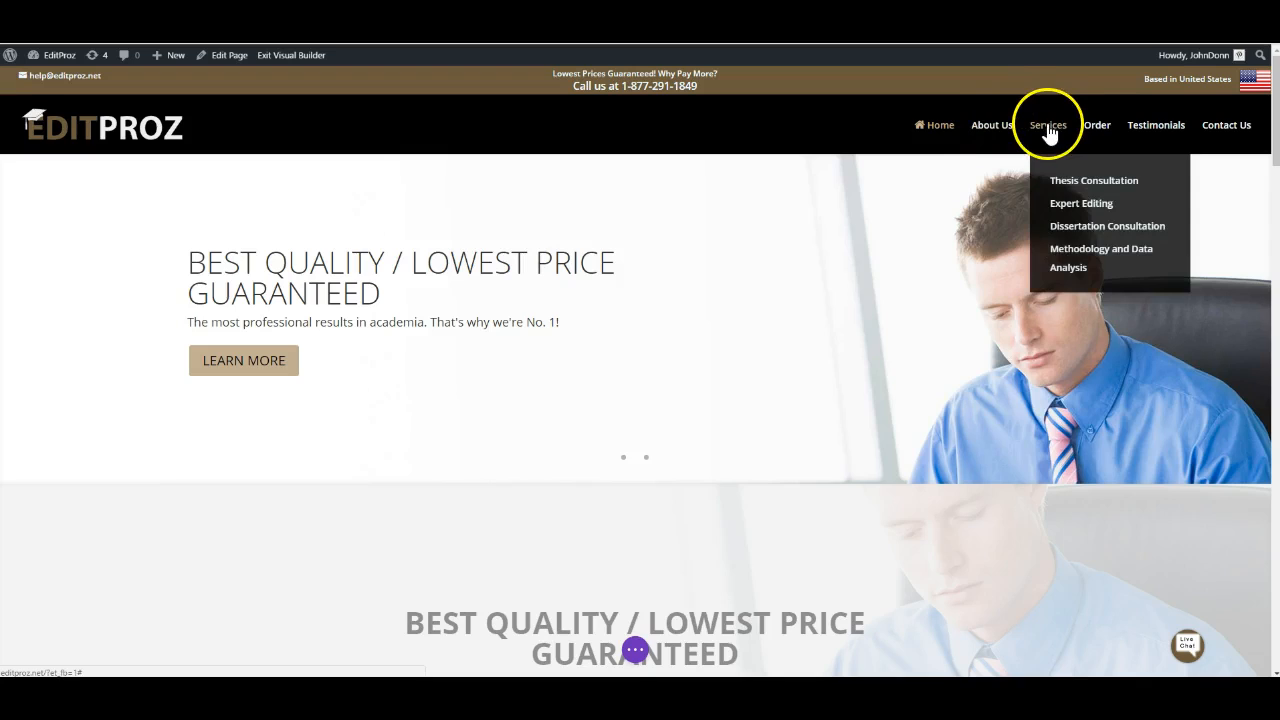
click(1005, 130)
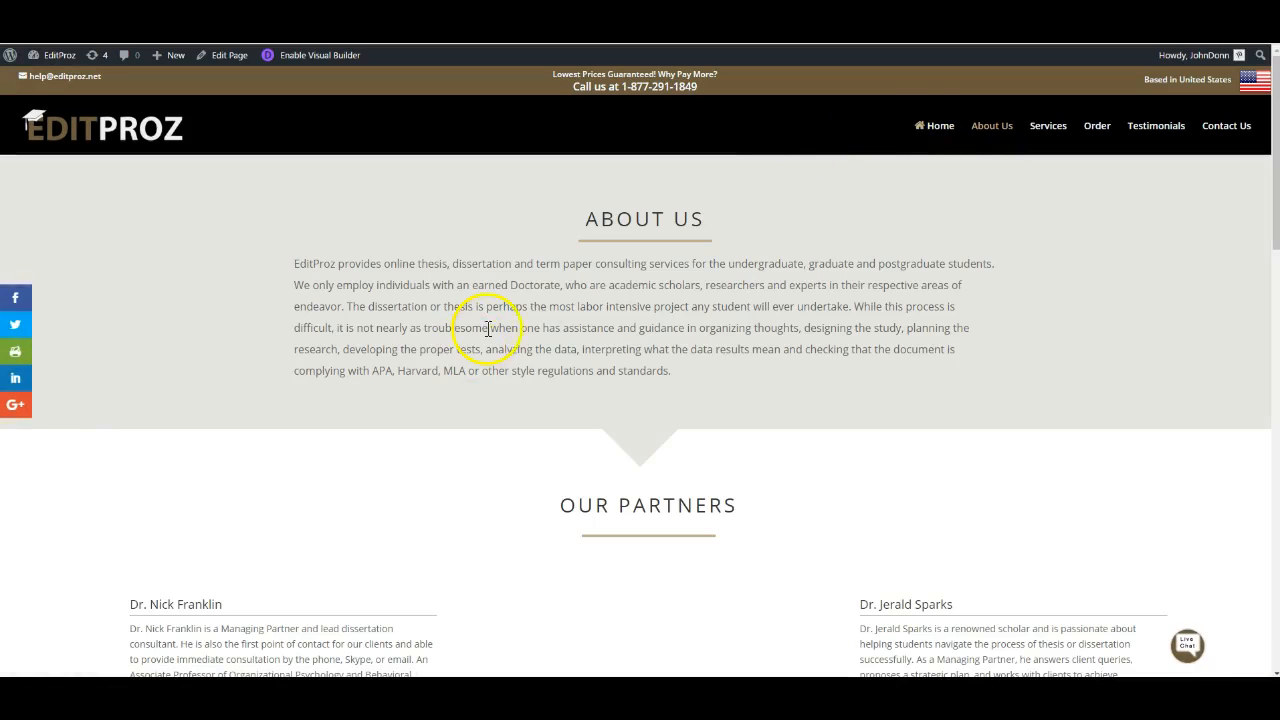
scroll(660, 268, down, 3)
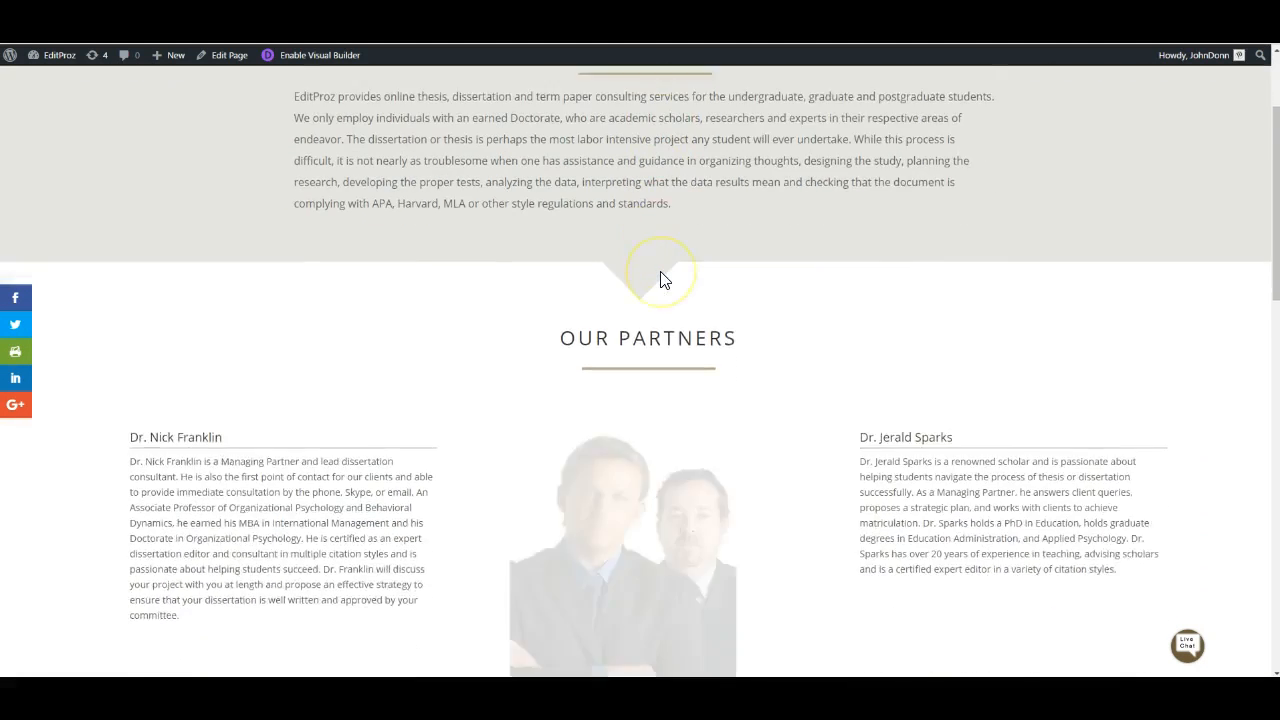
scroll(617, 275, up, 3)
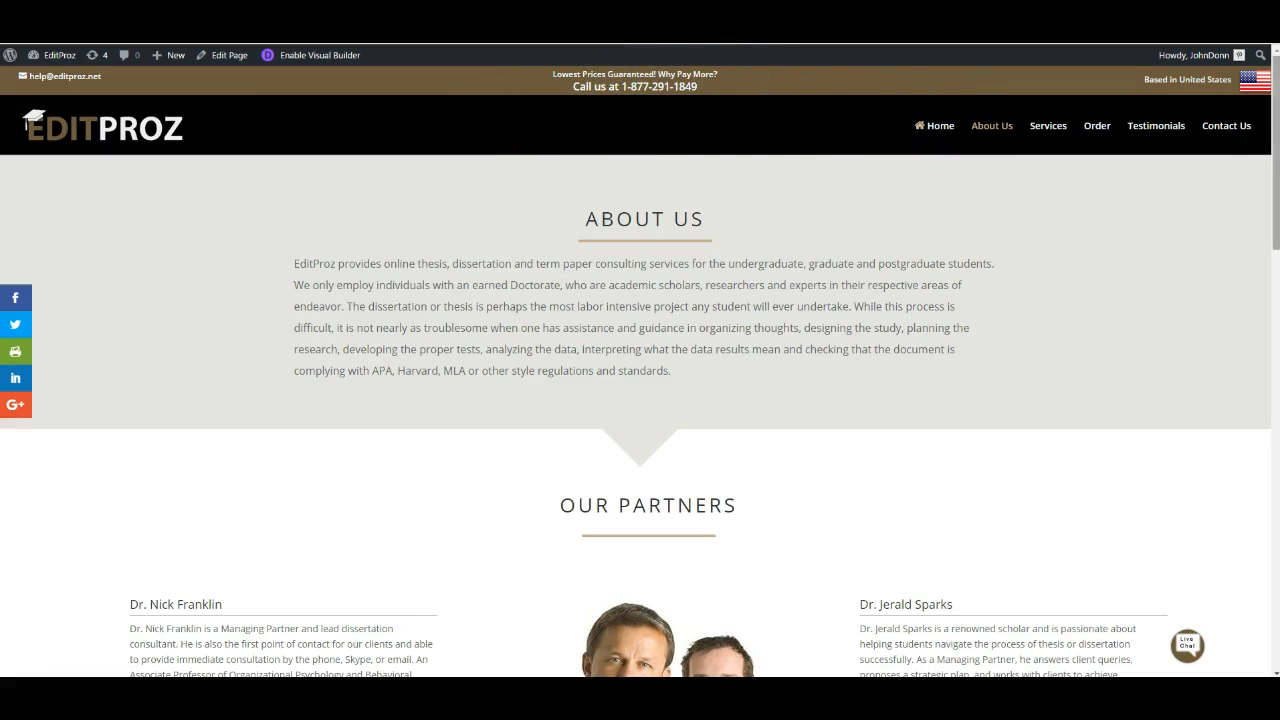
drag(1276, 125, 1276, 545)
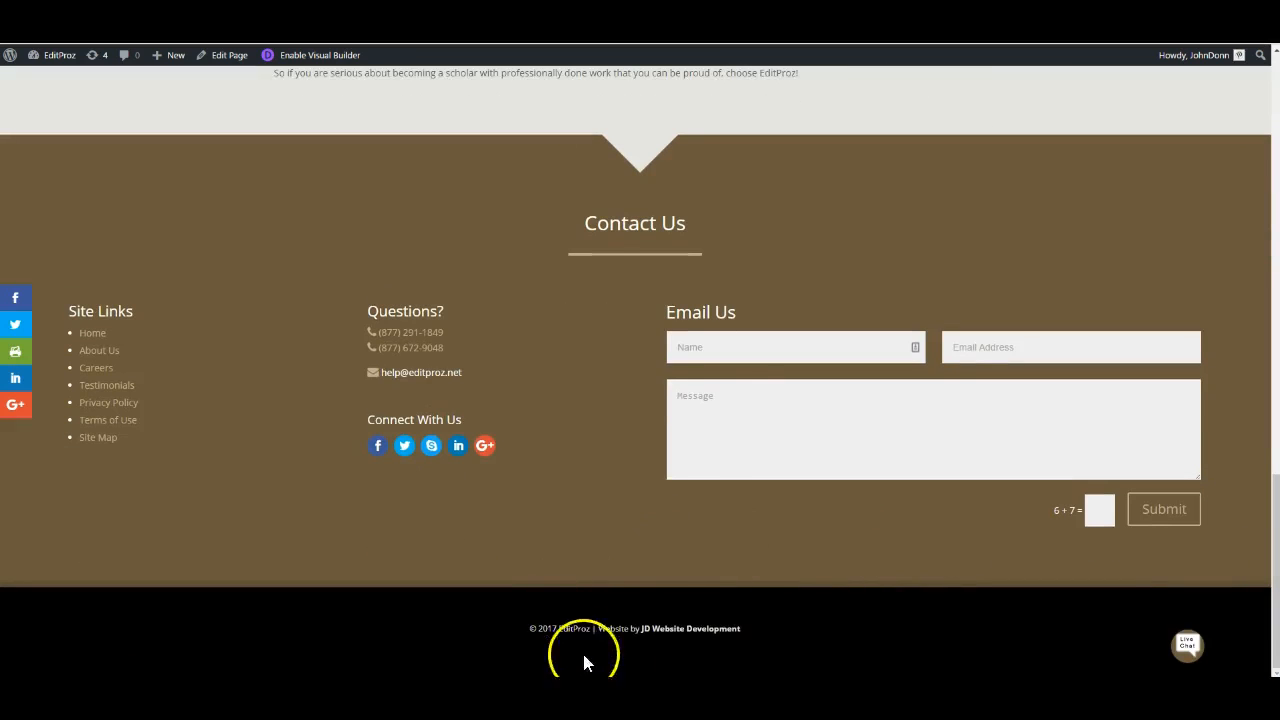